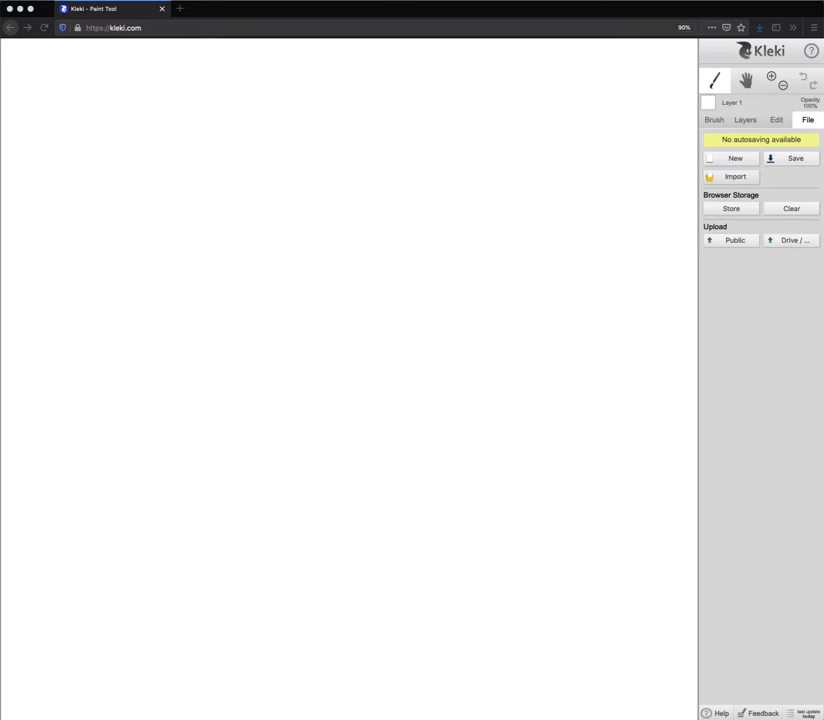
- Import the Digital Shading Exercises #2 worksheet as a new 1500 x 1500 image, replacing the blank canvas
drag(727, 260, 370, 281)
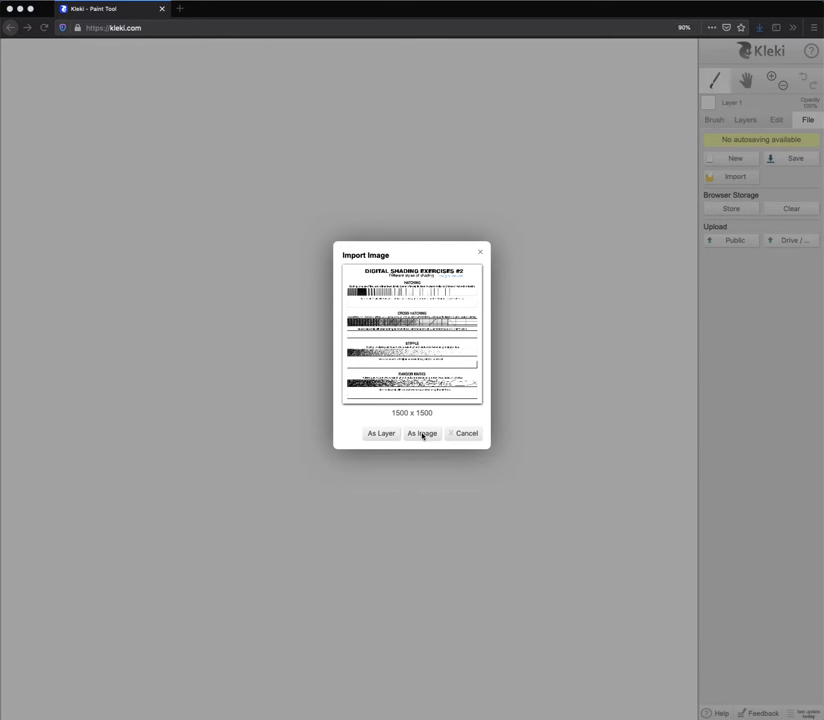
click(422, 434)
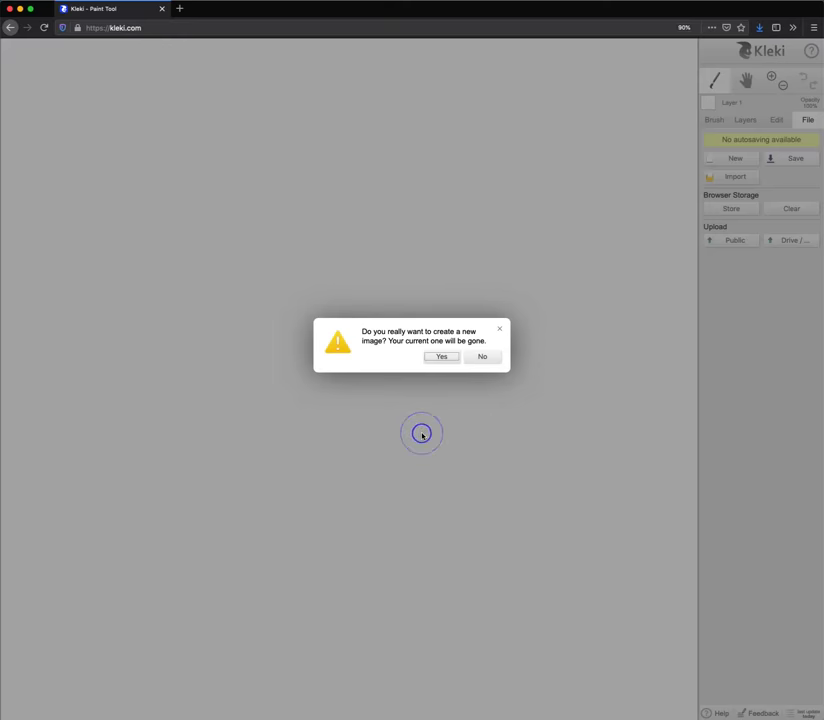
click(441, 356)
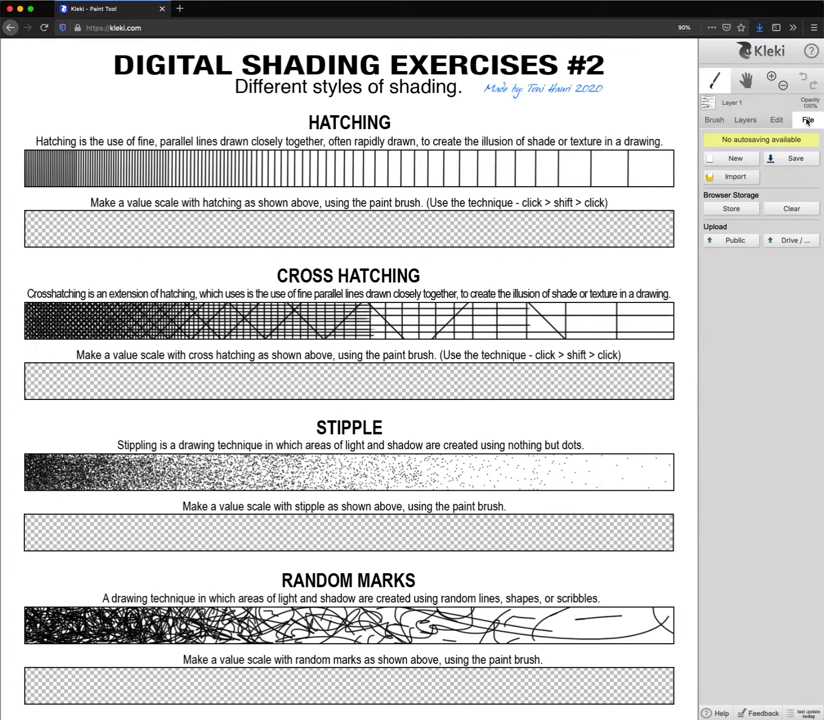
- Add five empty layers below the worksheet layer, keeping Layer 1 on top and selected
click(744, 120)
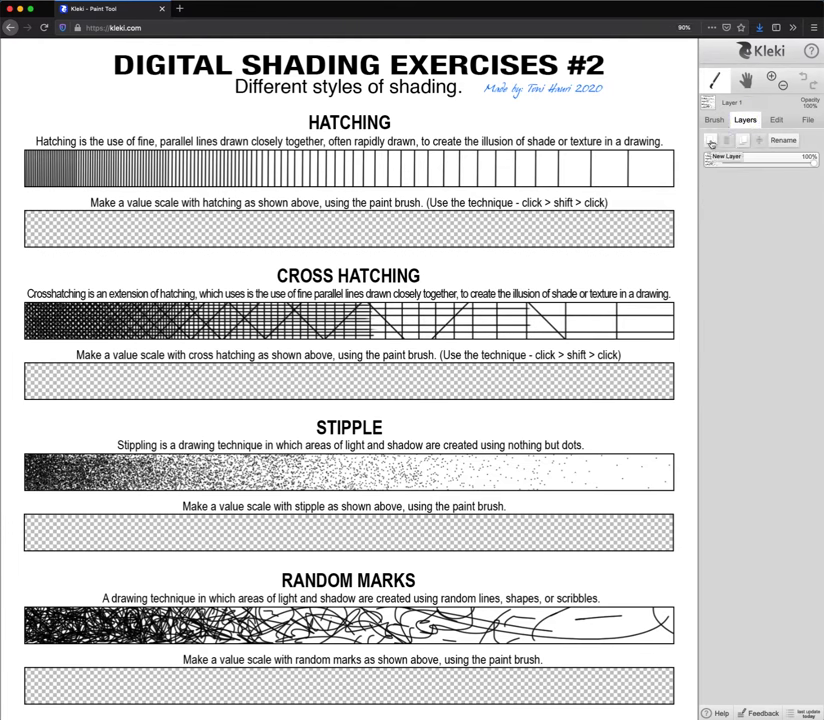
click(711, 141)
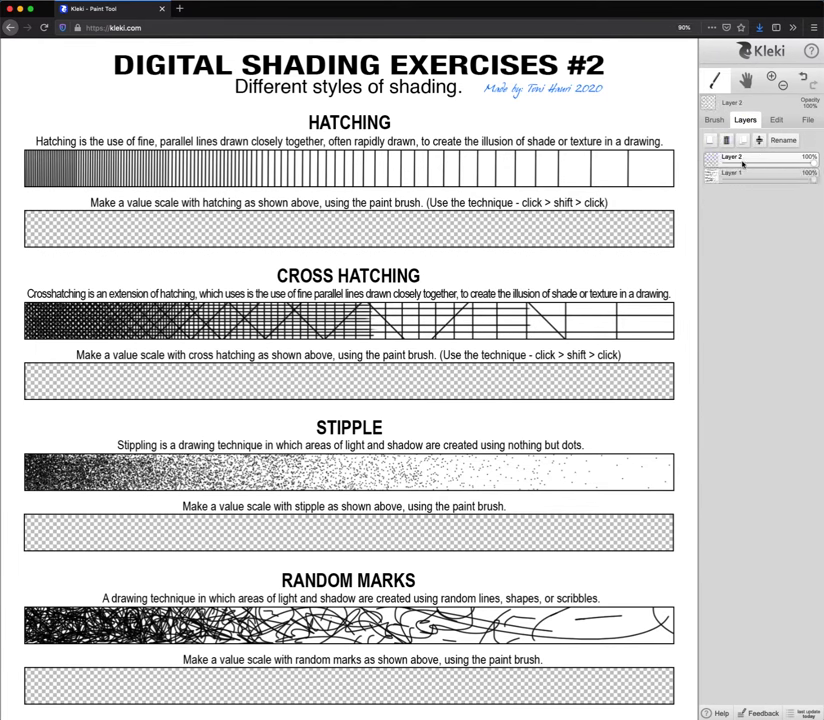
drag(740, 177, 741, 159)
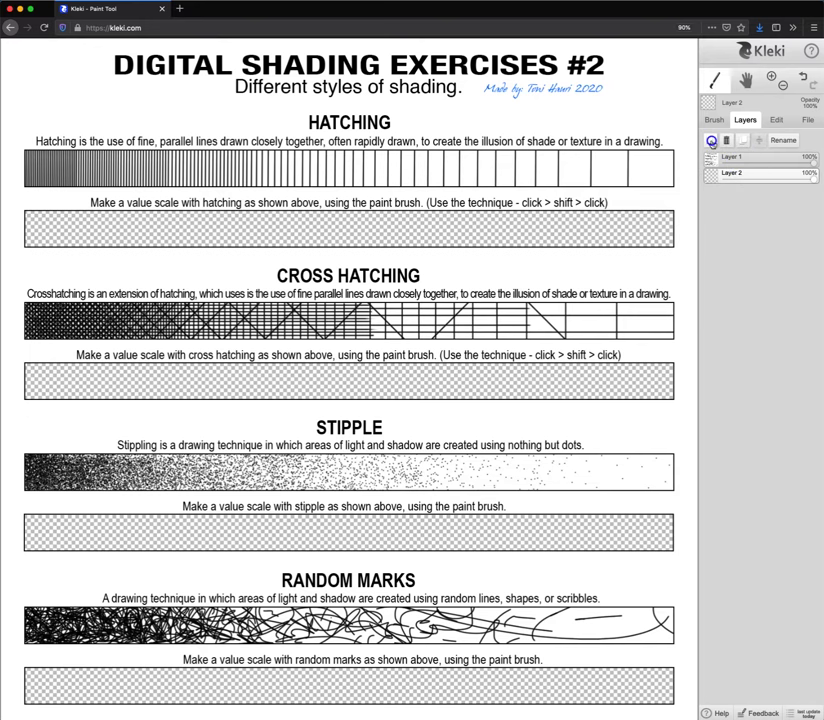
click(711, 141)
click(711, 141)
click(711, 141)
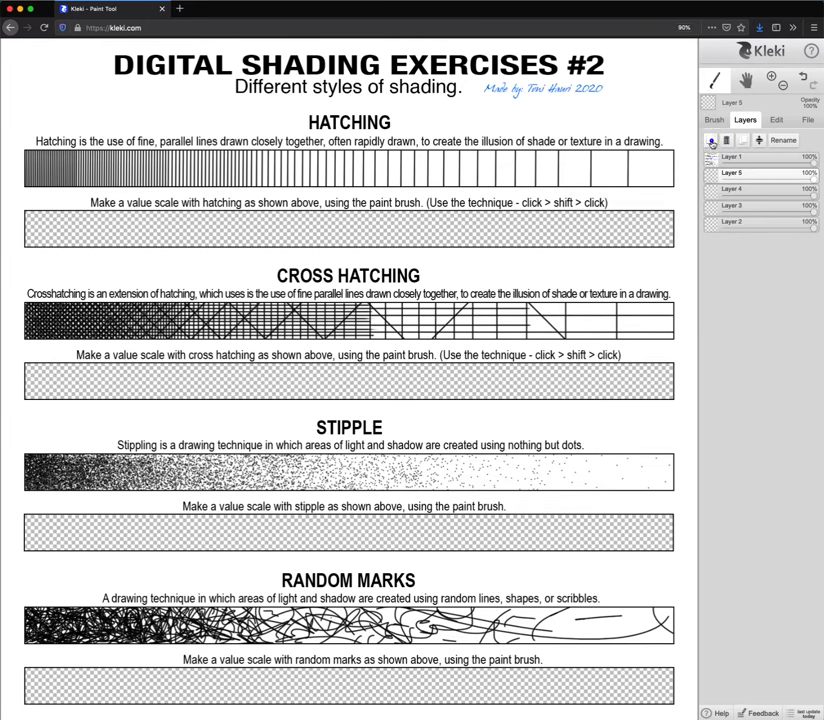
click(711, 141)
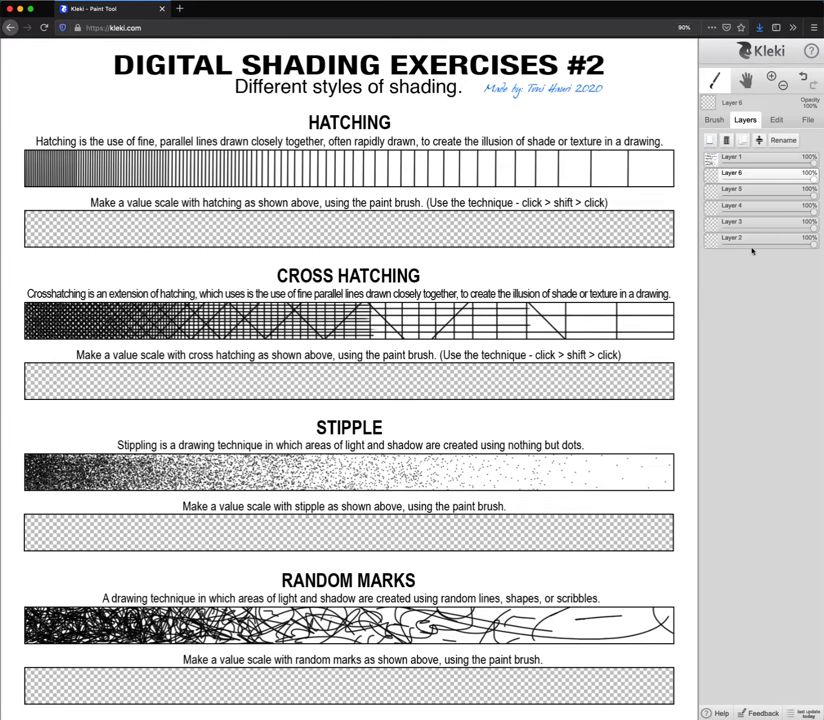
click(757, 159)
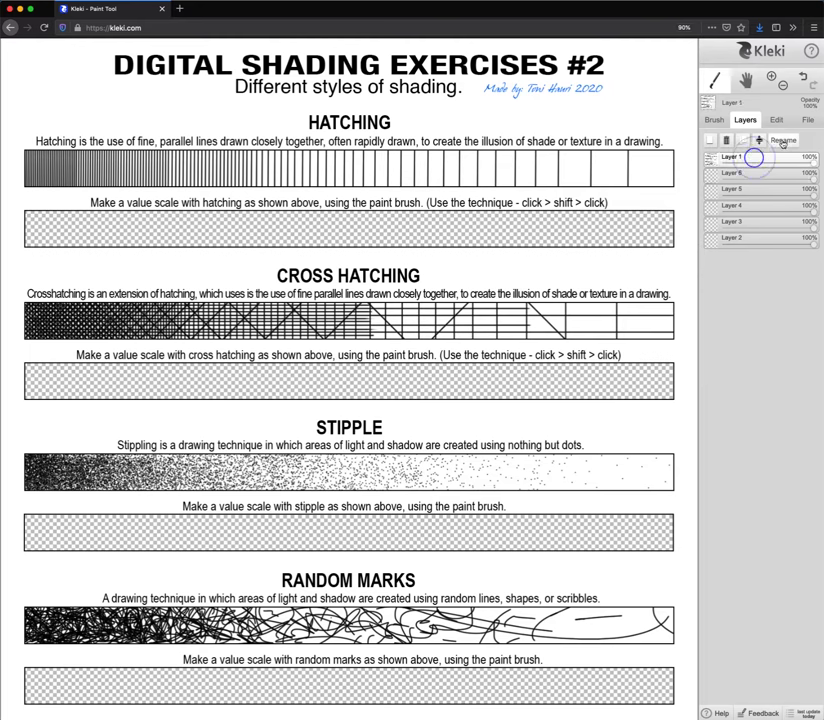
- Rename Layer 1 to 'Worksheet' and Layer 6 to 'Hatching'
click(783, 141)
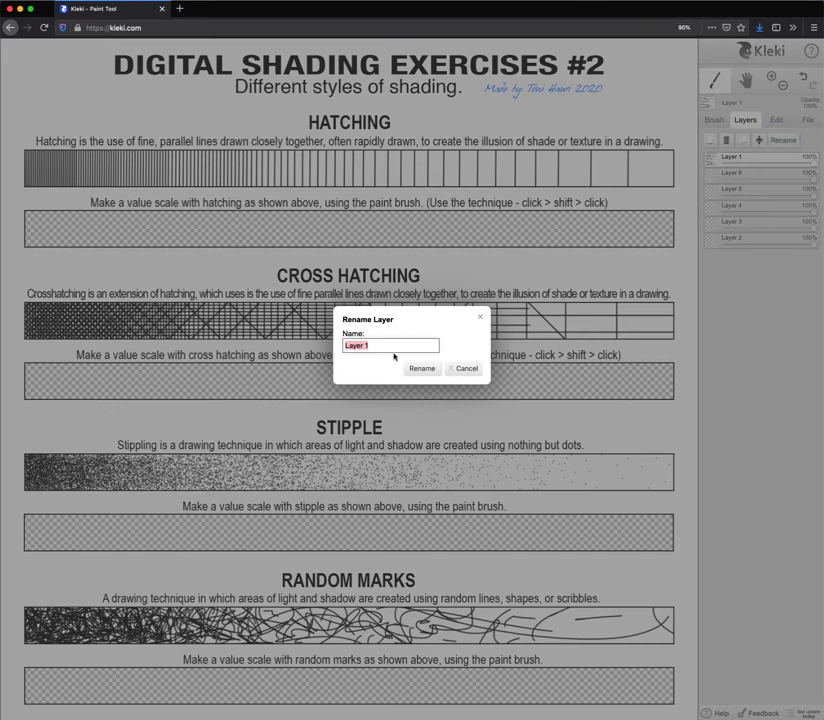
text(Worksheet)
click(424, 369)
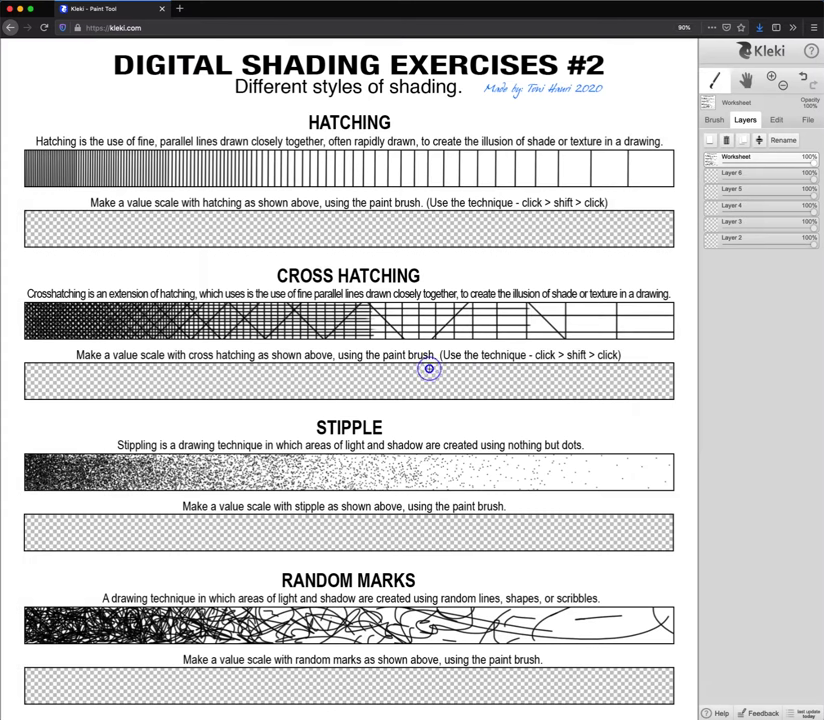
click(749, 174)
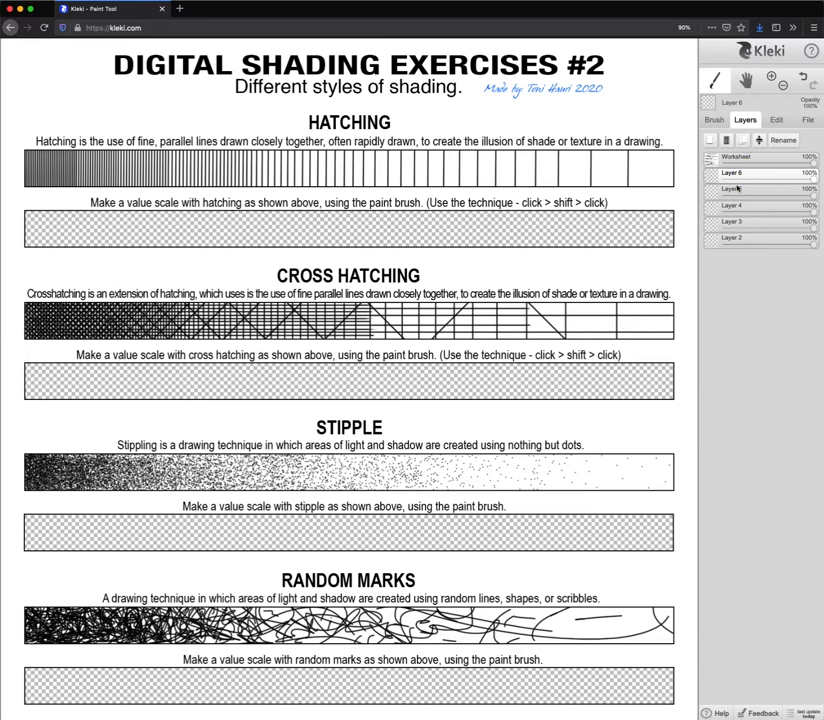
click(781, 140)
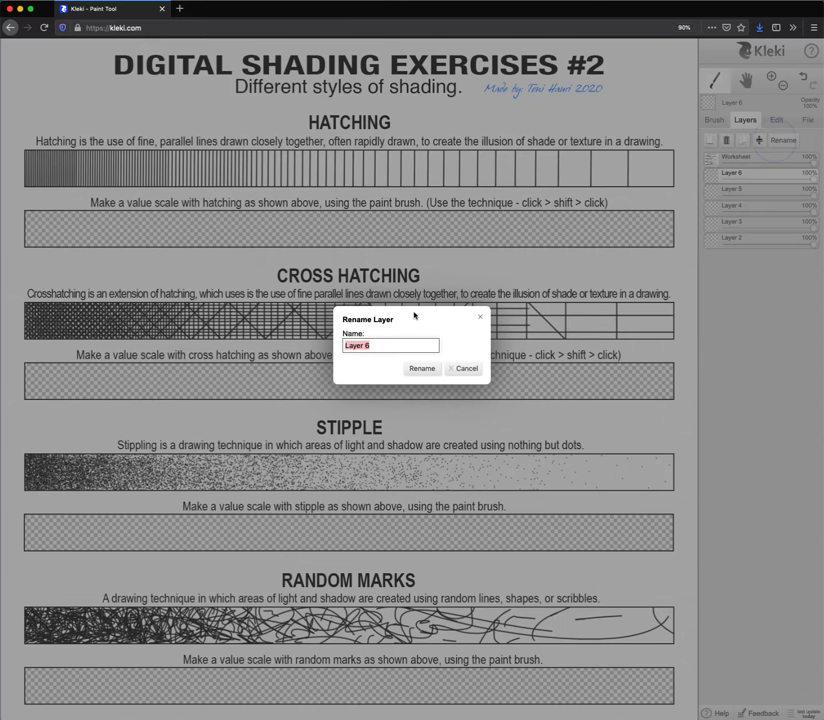
text(Hatching)
click(423, 368)
- Rename Layer 5 to 'Crosshatching' and Layer 4 to 'Stipple'
click(730, 188)
click(780, 141)
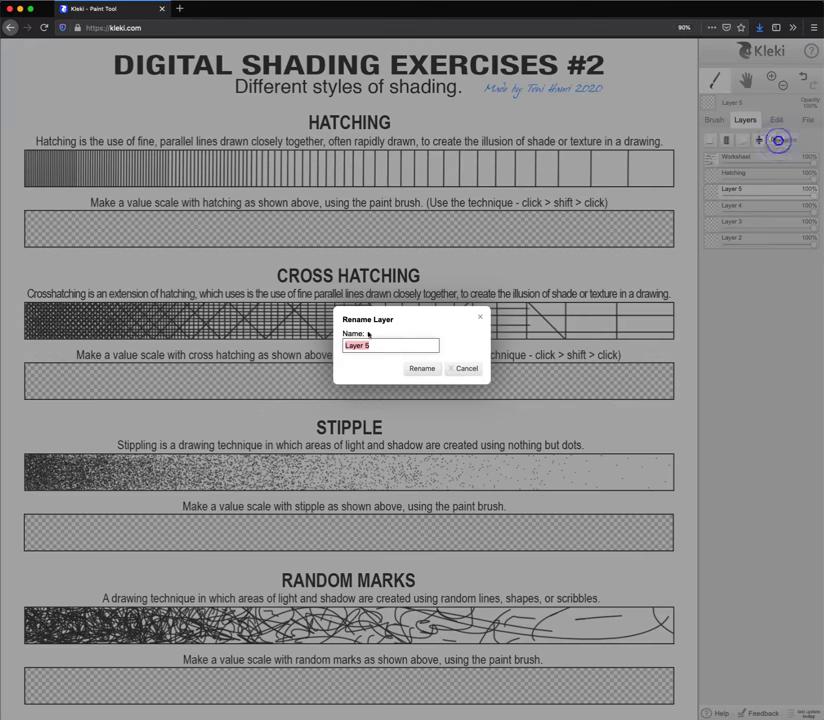
text(Crosshatching)
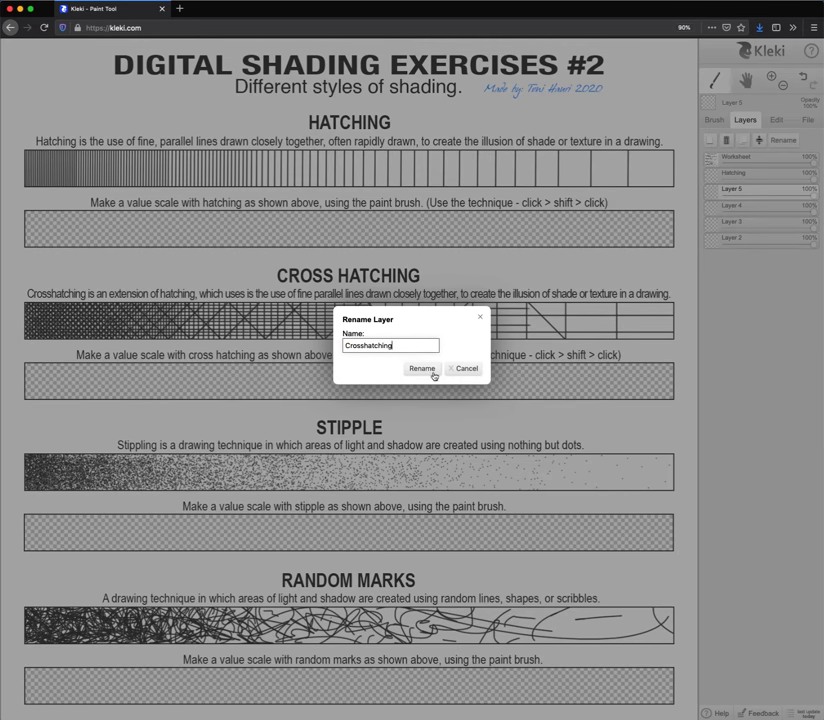
click(421, 368)
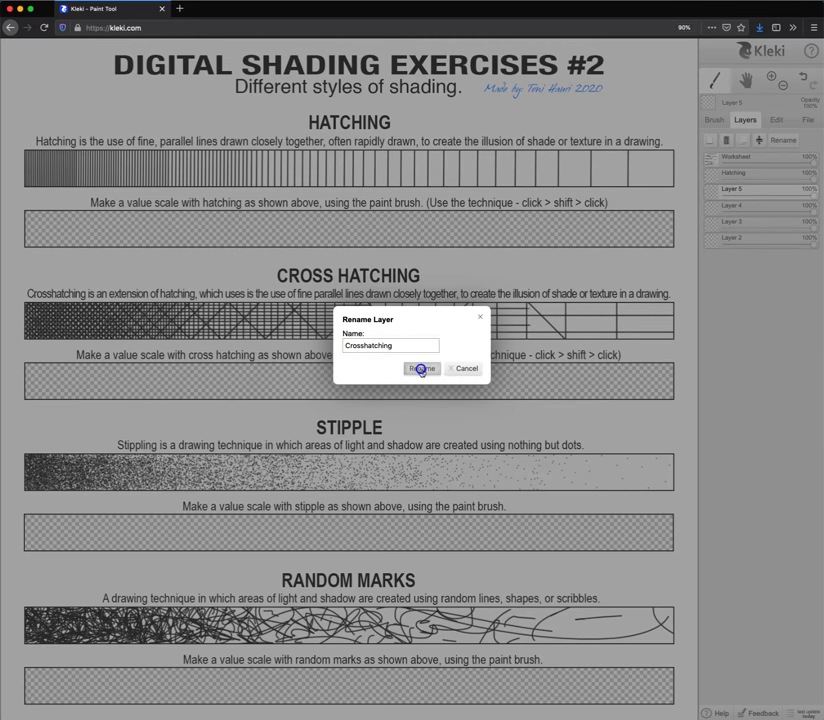
click(753, 207)
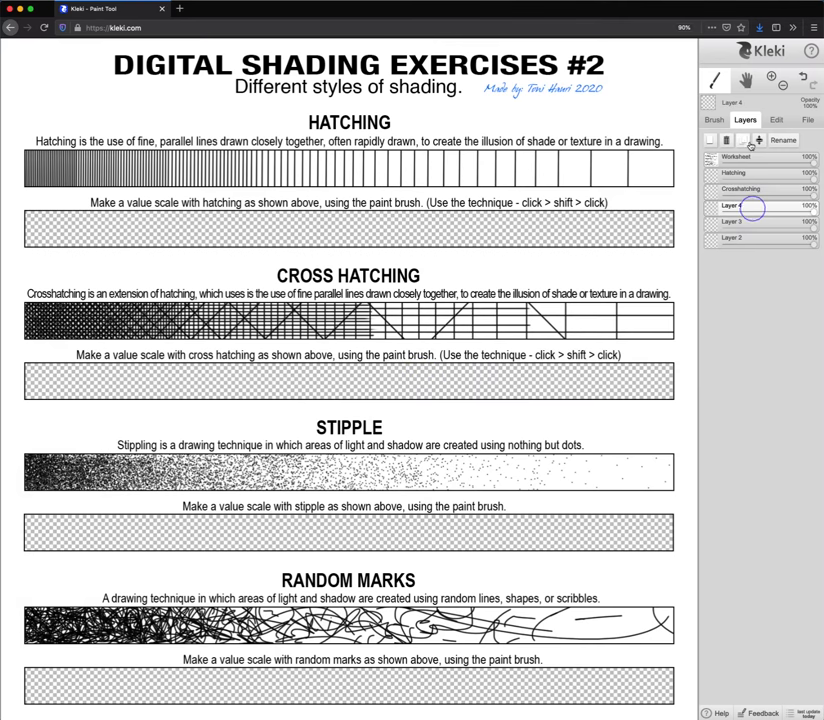
click(783, 141)
text(Stipple)
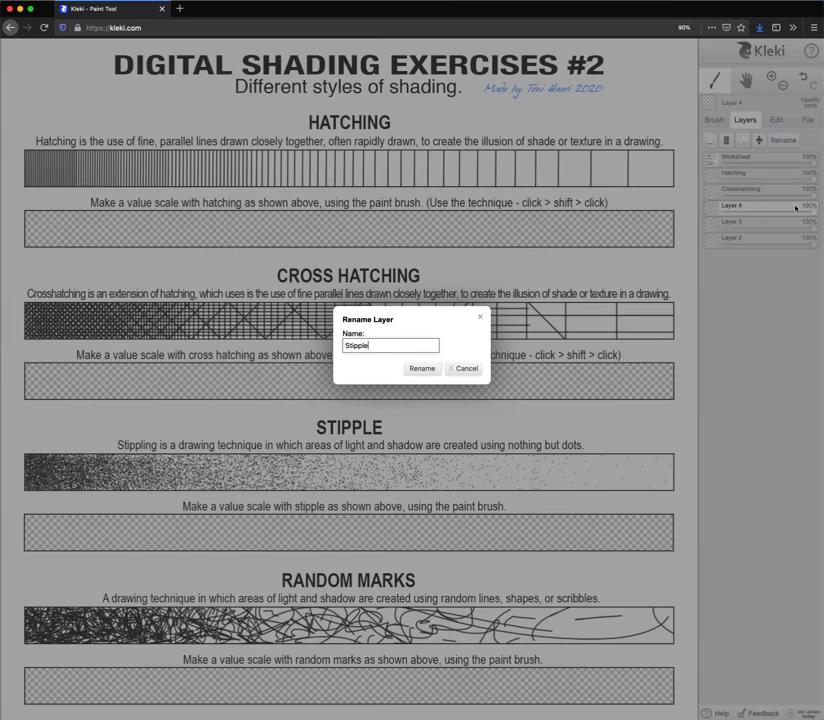
click(422, 368)
- Rename Layer 3 to 'Random Marks' and Layer 2 to 'Background'
click(752, 222)
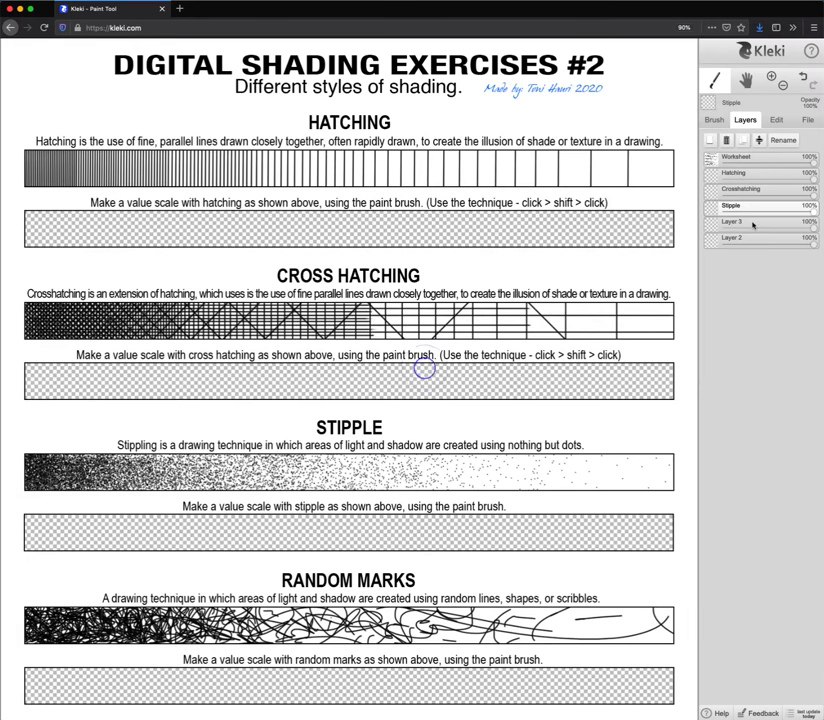
click(785, 141)
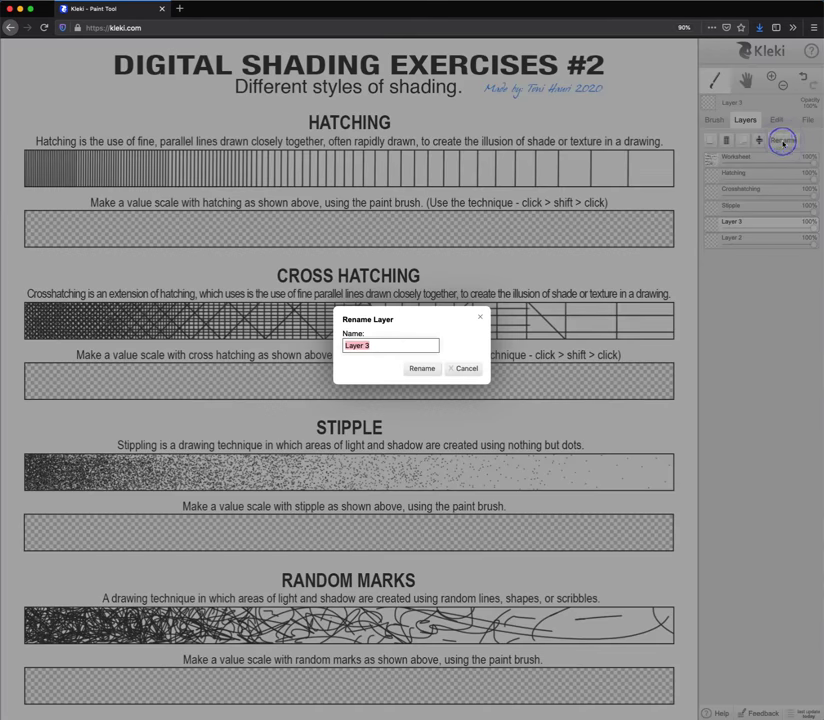
text(Random Marks)
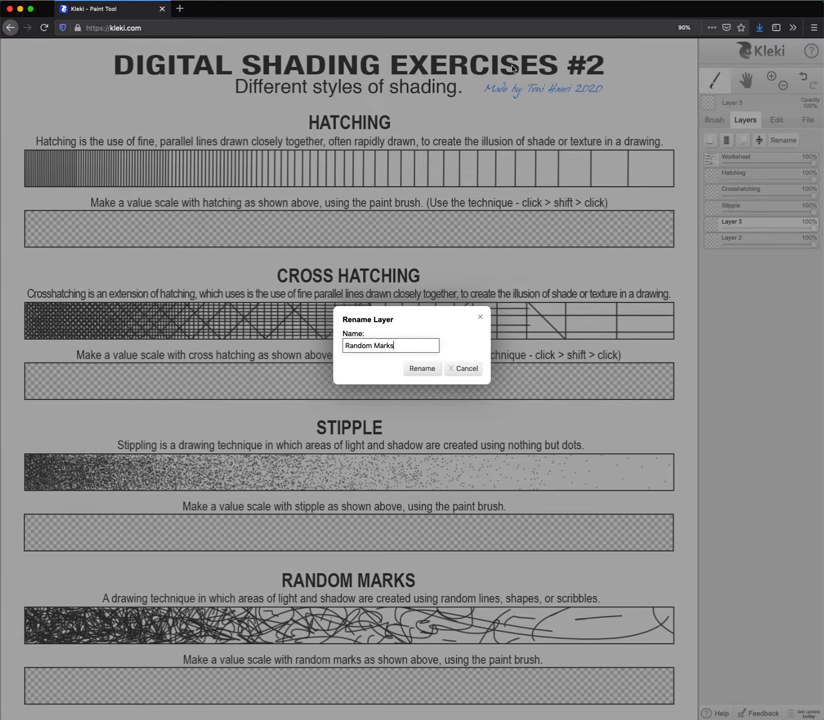
click(422, 368)
click(761, 240)
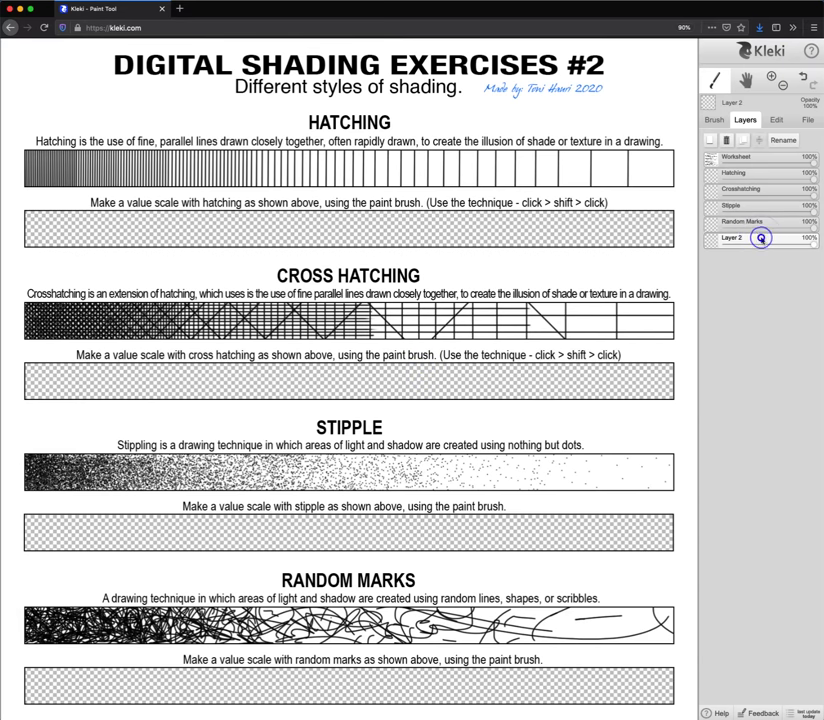
click(786, 140)
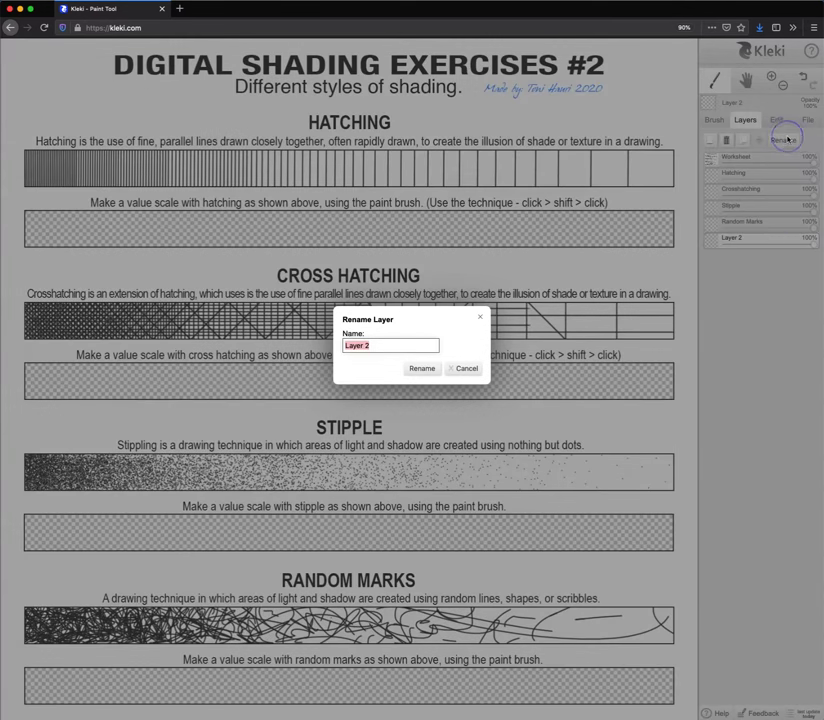
text(Background)
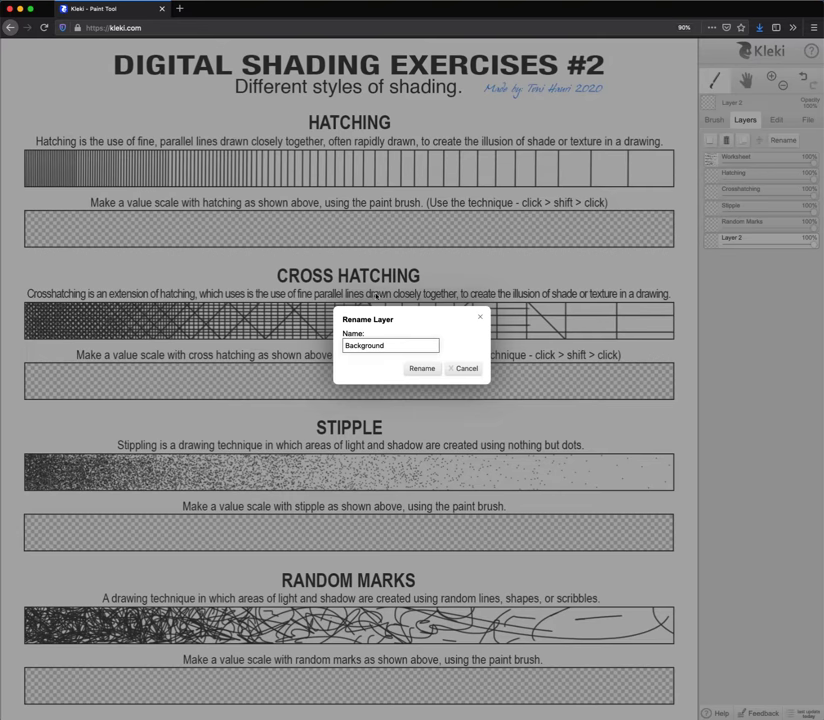
click(422, 368)
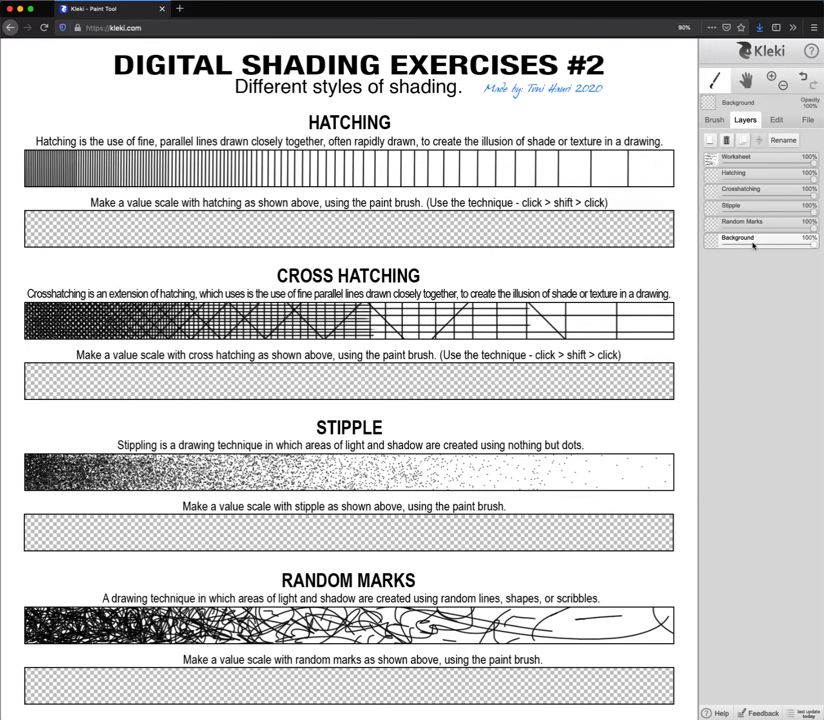
- Reposition the Background layer at the very bottom of the stack, below Random Marks
click(713, 119)
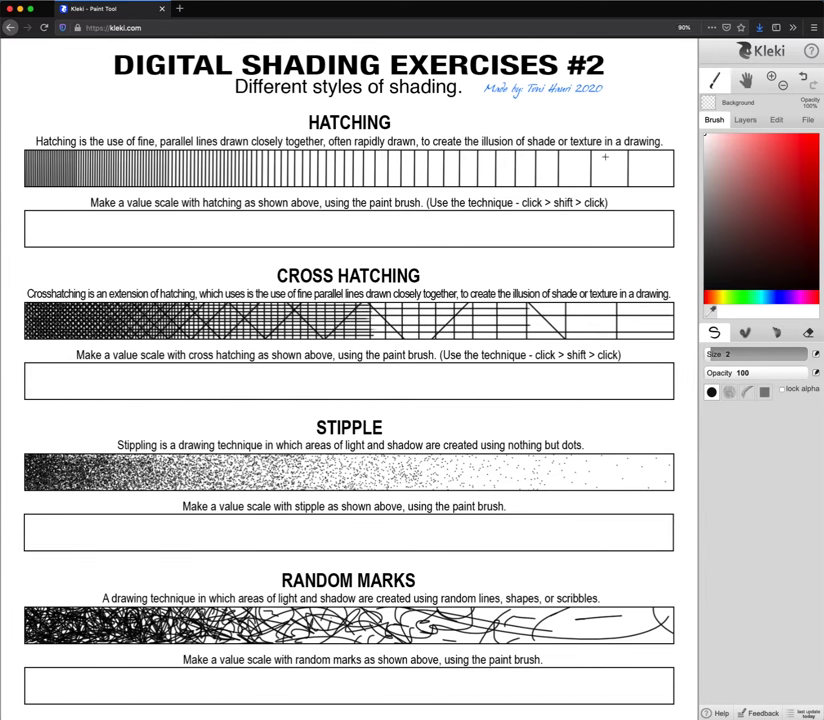
click(745, 119)
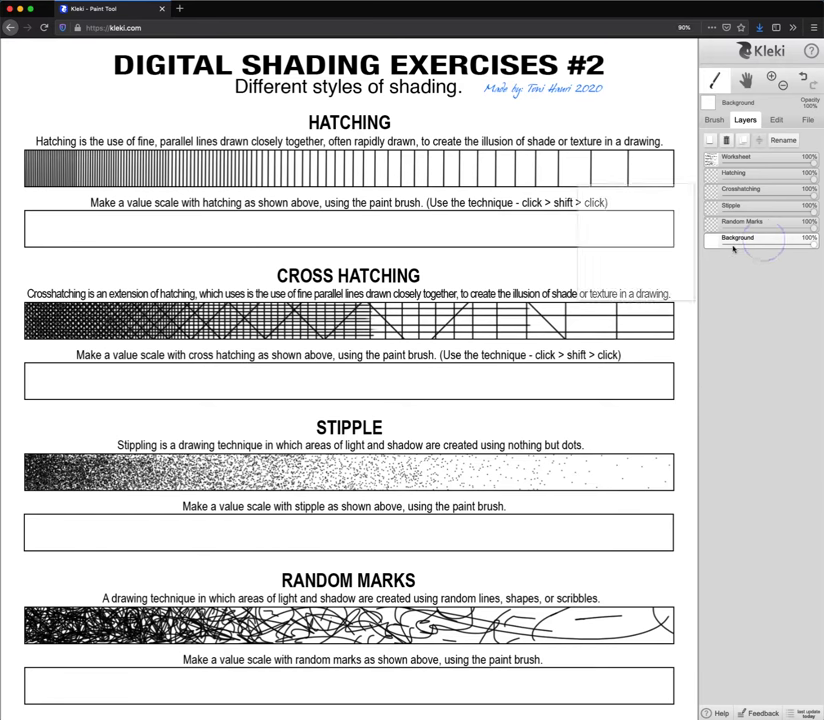
drag(733, 244, 738, 165)
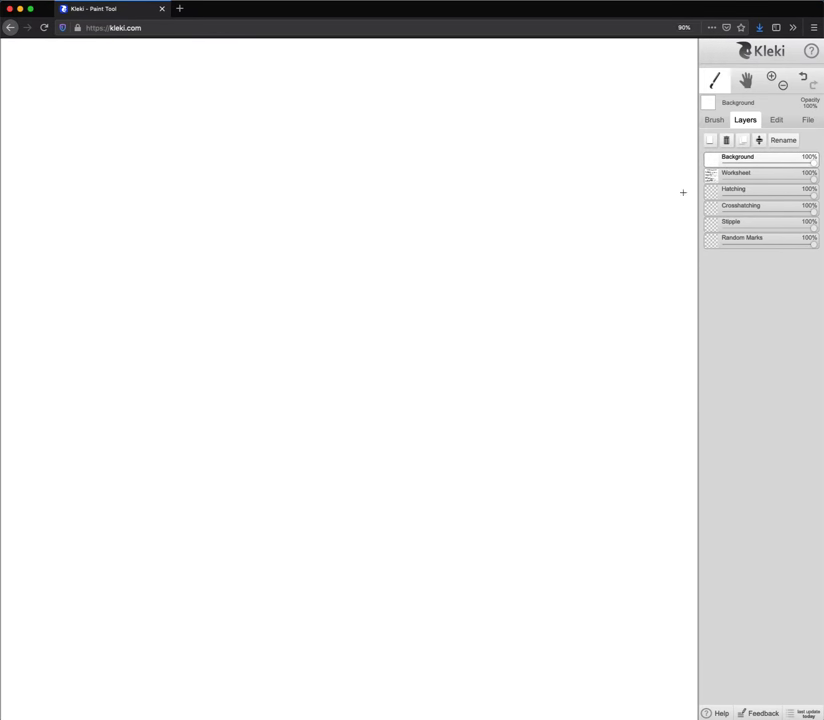
mouse_move(712, 158)
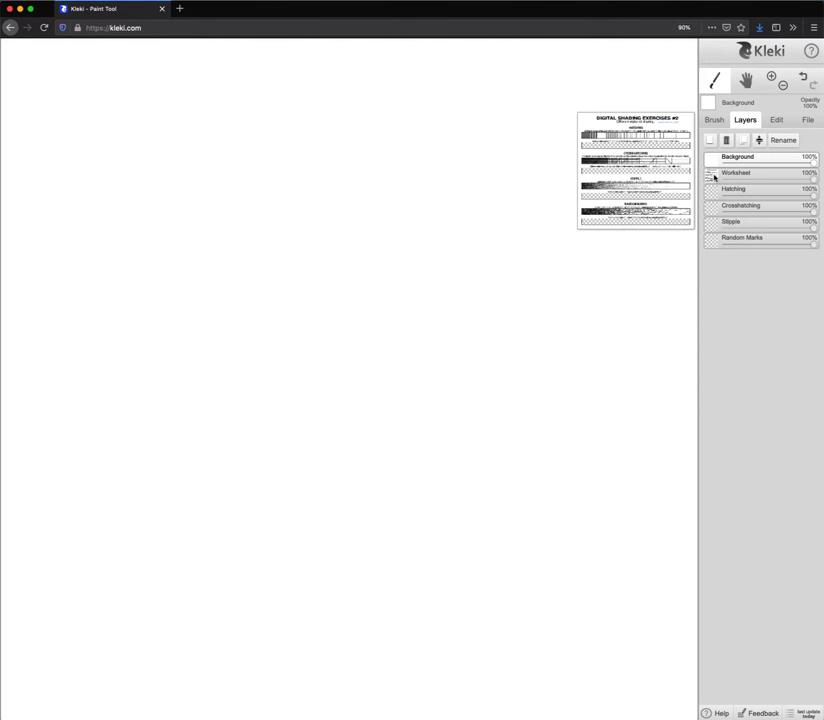
drag(811, 161, 722, 162)
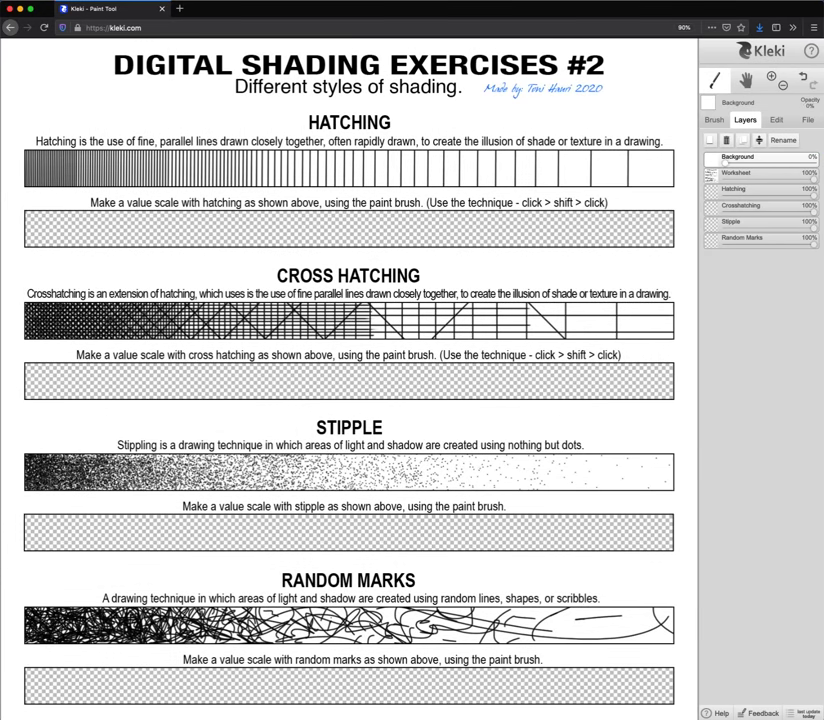
mouse_move(750, 157)
mouse_down()
mouse_move(765, 252)
mouse_move(820, 243)
mouse_up()
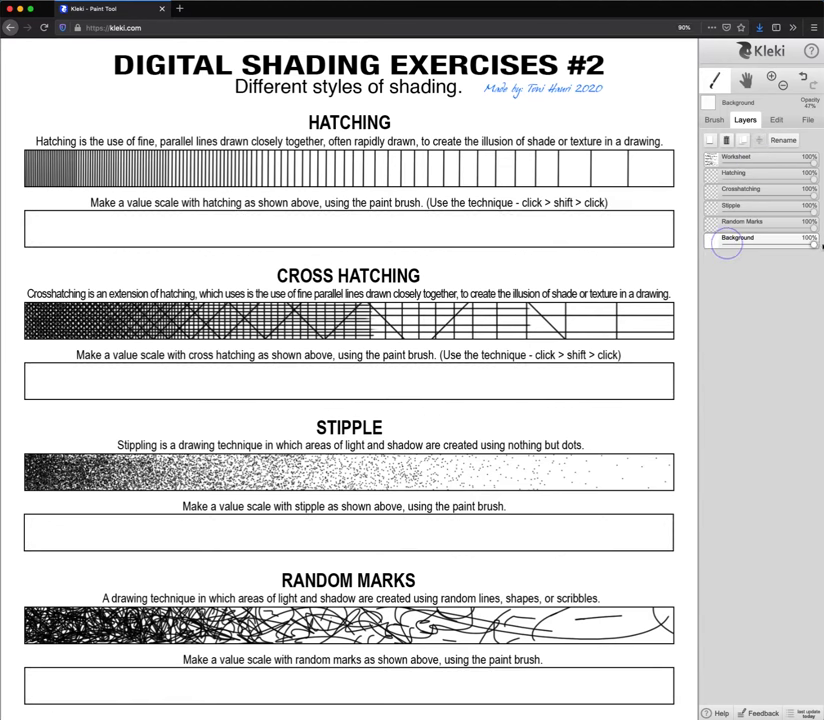
- Select the Hatching layer, use a size 2 black brush, and zoom in on the hatching box
click(742, 175)
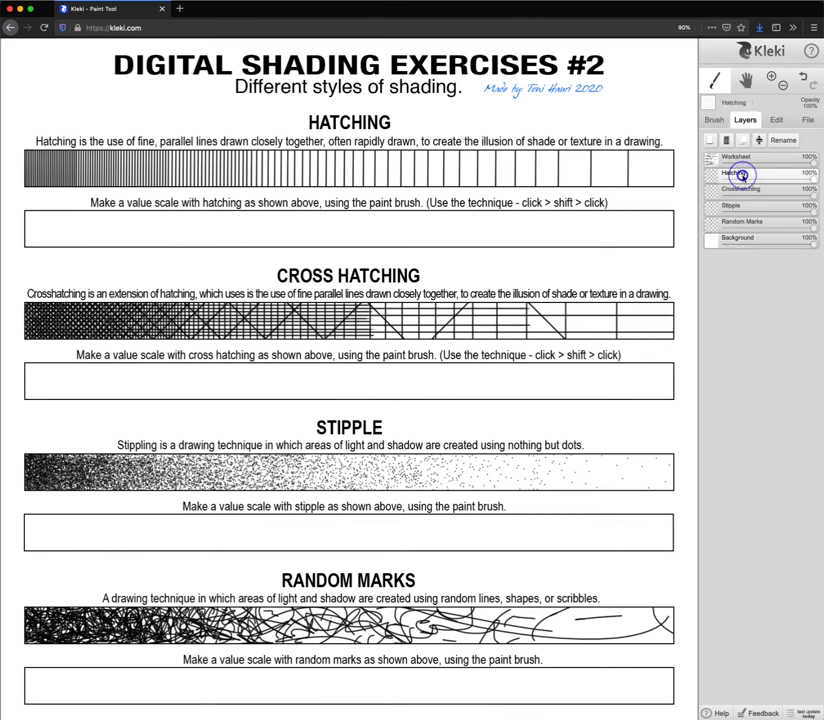
click(714, 120)
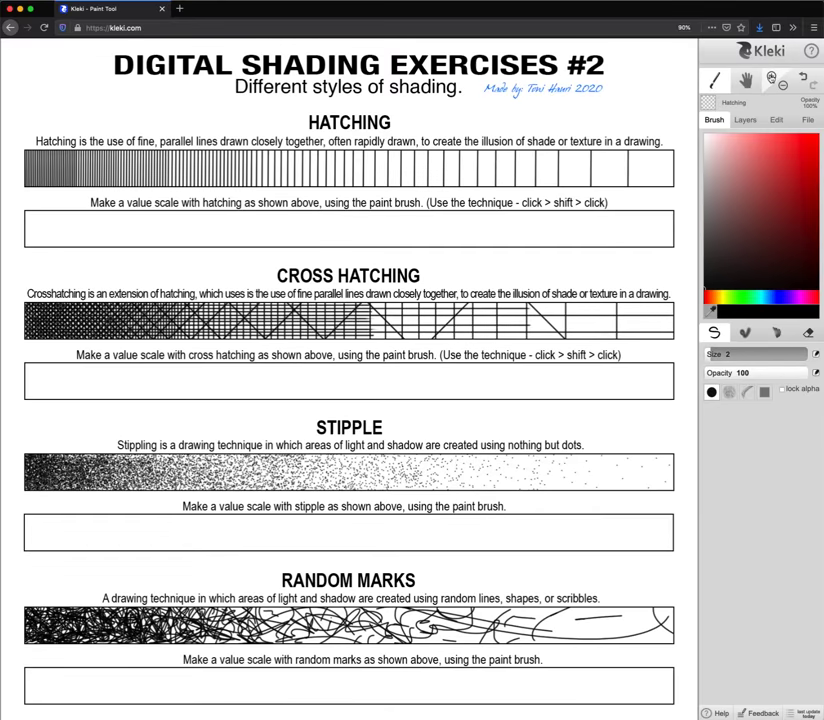
click(771, 78)
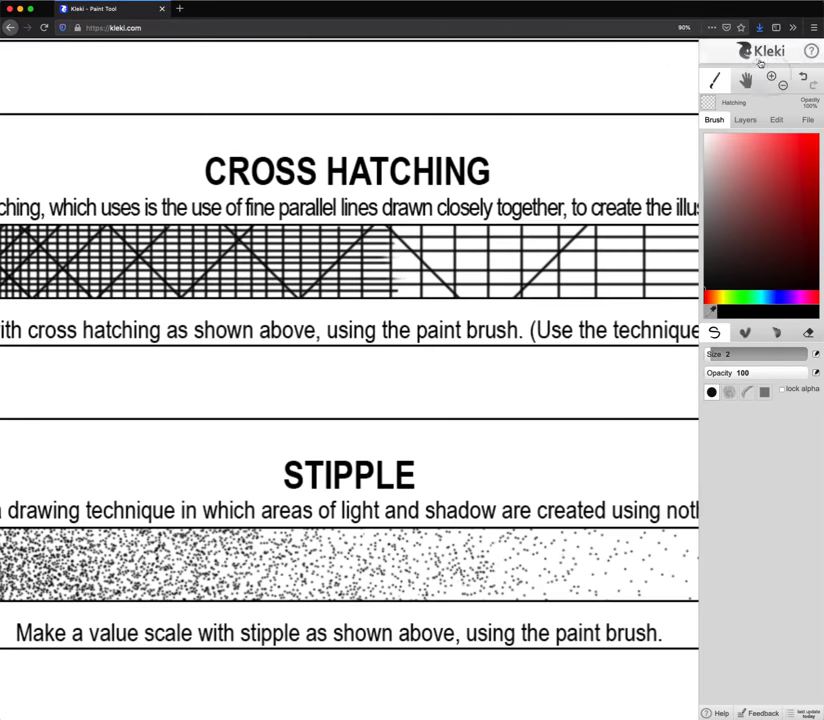
click(746, 81)
scroll(324, 138, up, 10)
scroll(324, 138, left, 5)
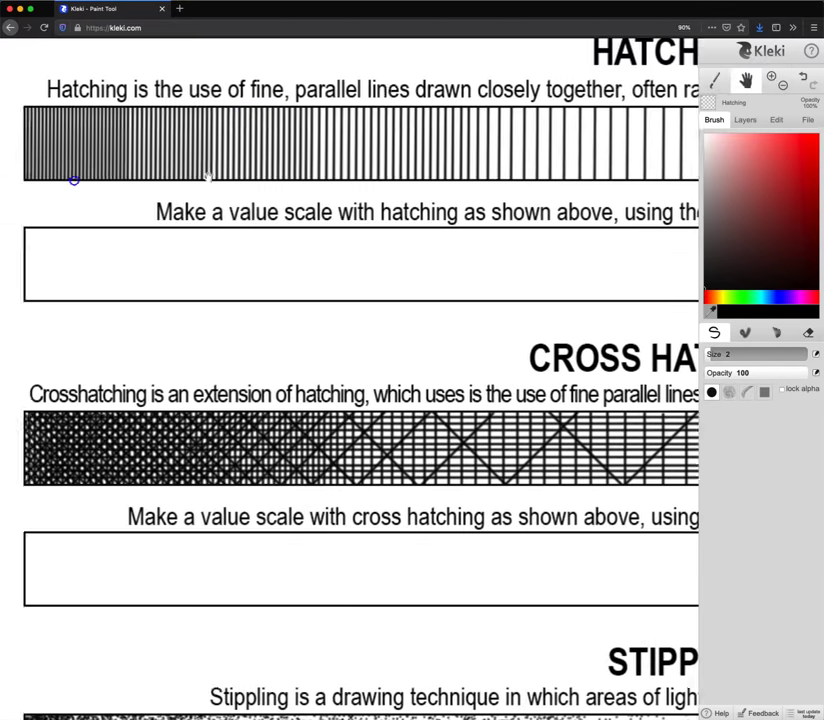
scroll(74, 180, up, 2)
scroll(74, 180, right, 5)
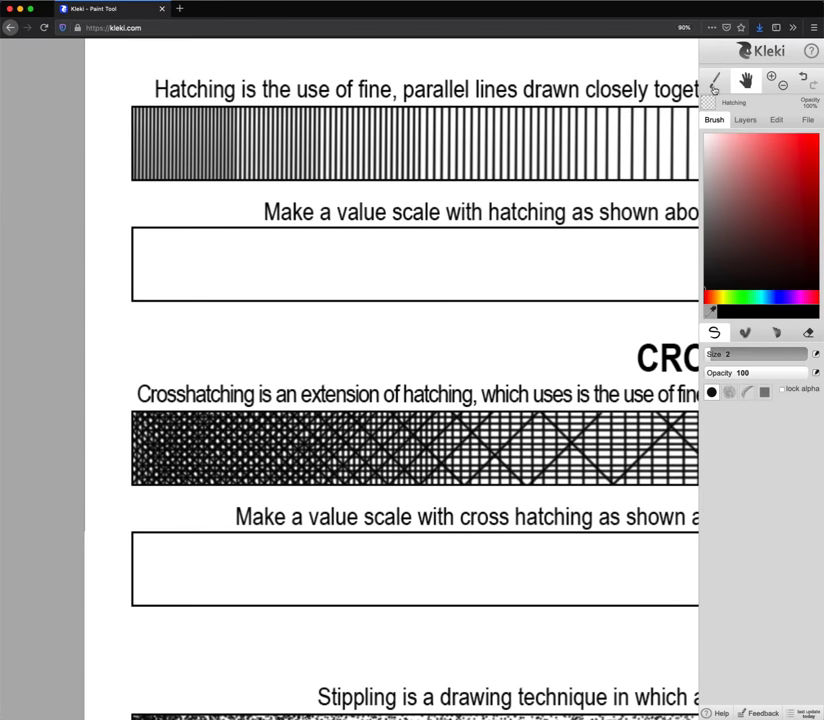
click(716, 78)
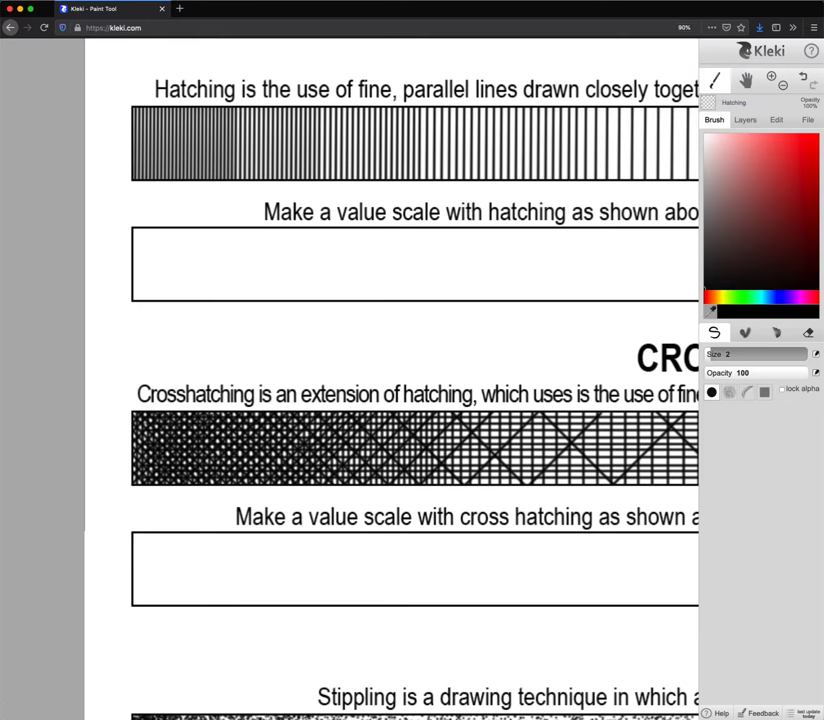
- Sketch freehand test hatching strokes in the hatching box, then erase them
mouse_move(133, 230)
mouse_down()
mouse_move(133, 298)
mouse_move(145, 300)
mouse_up()
mouse_move(146, 229)
mouse_down()
mouse_move(148, 299)
mouse_move(172, 299)
mouse_up()
mouse_move(177, 229)
mouse_down()
mouse_move(181, 299)
mouse_move(200, 299)
mouse_up()
drag(203, 229, 212, 299)
drag(215, 229, 217, 299)
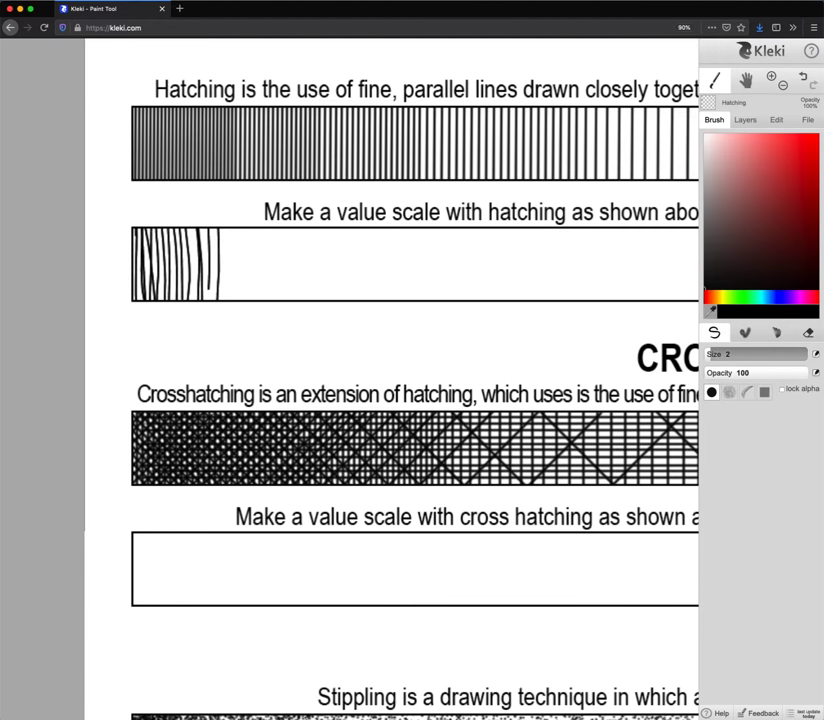
click(808, 332)
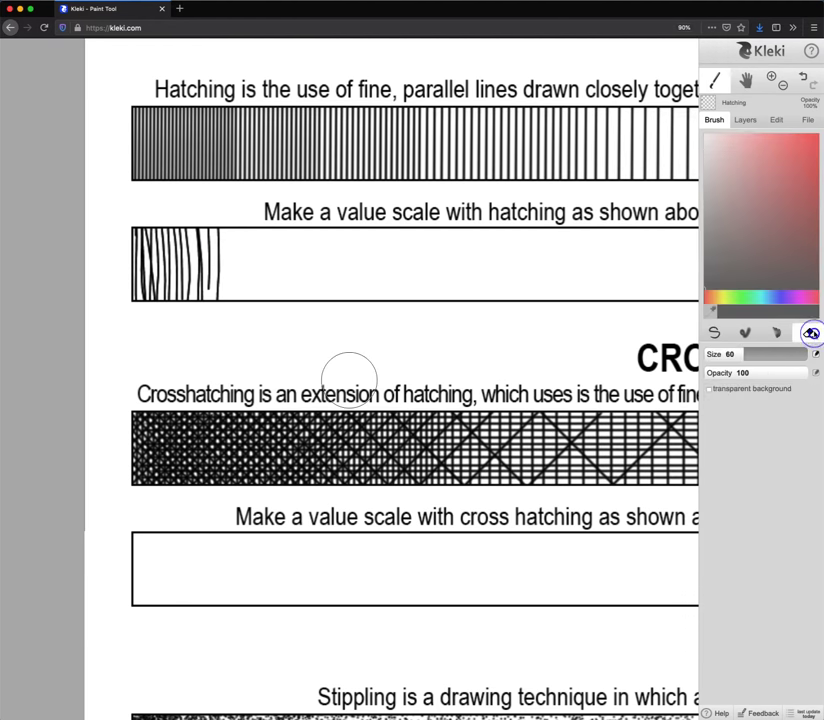
mouse_move(220, 240)
mouse_down()
mouse_move(145, 243)
mouse_move(163, 263)
mouse_move(249, 253)
mouse_move(125, 291)
mouse_up()
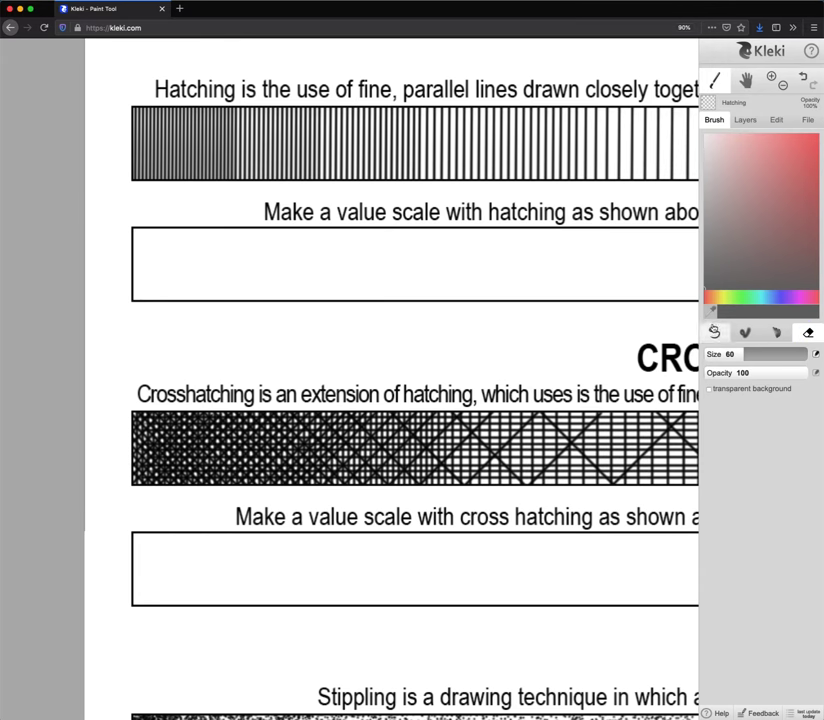
click(713, 332)
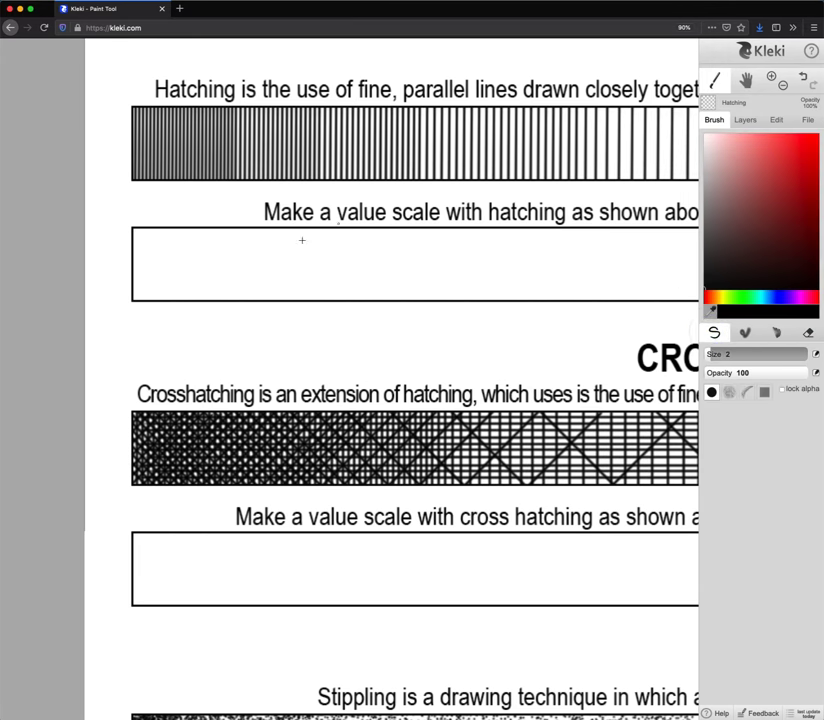
- Draw two straight horizontal test lines in the box and erase them
click(192, 260)
shift+click(328, 263)
click(194, 277)
shift+click(330, 278)
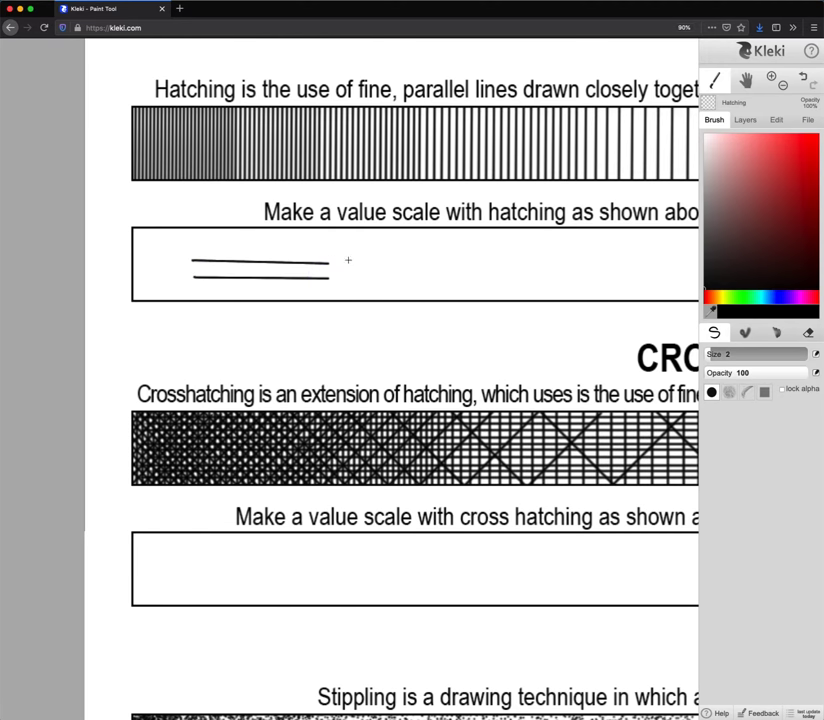
key(e)
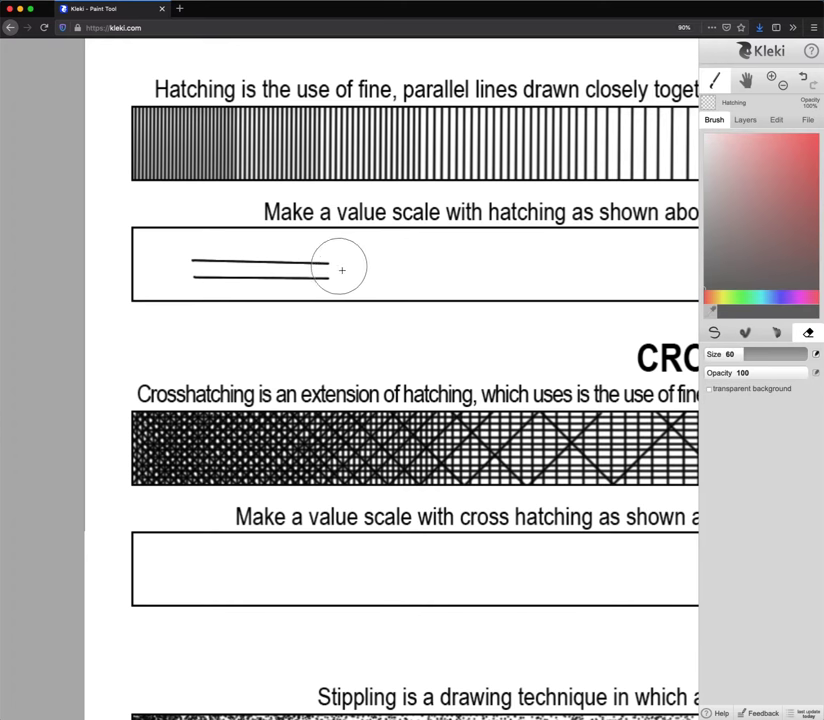
drag(342, 268, 171, 269)
key(b)
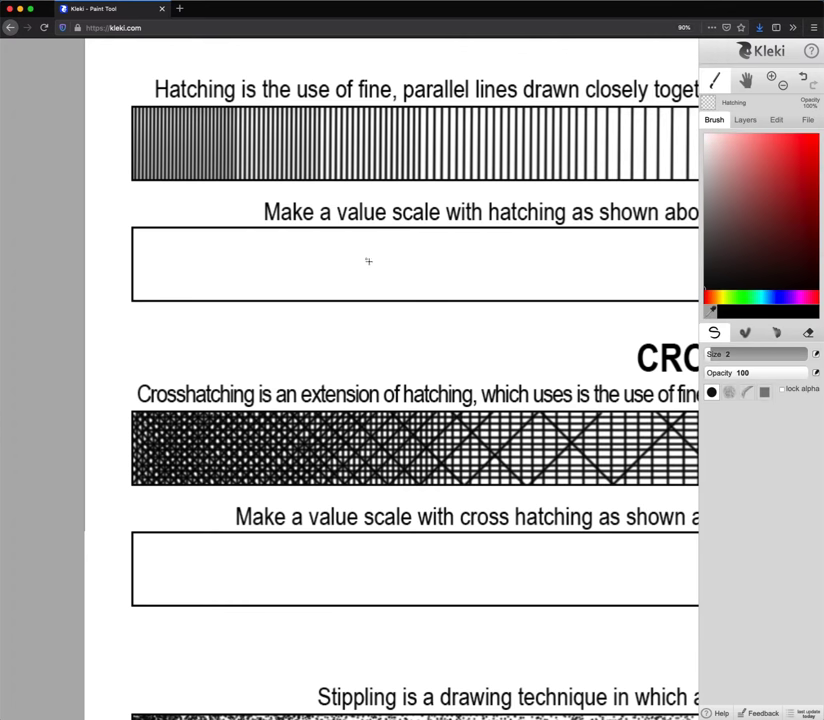
- Draw four closely spaced straight vertical lines at the hatching box's left end
click(136, 222)
shift+click(135, 304)
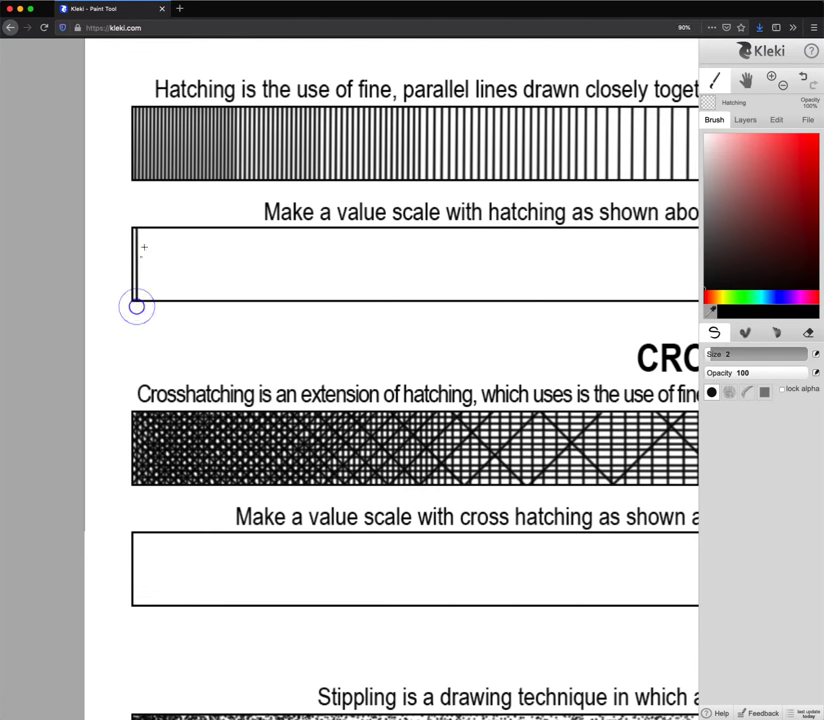
click(142, 221)
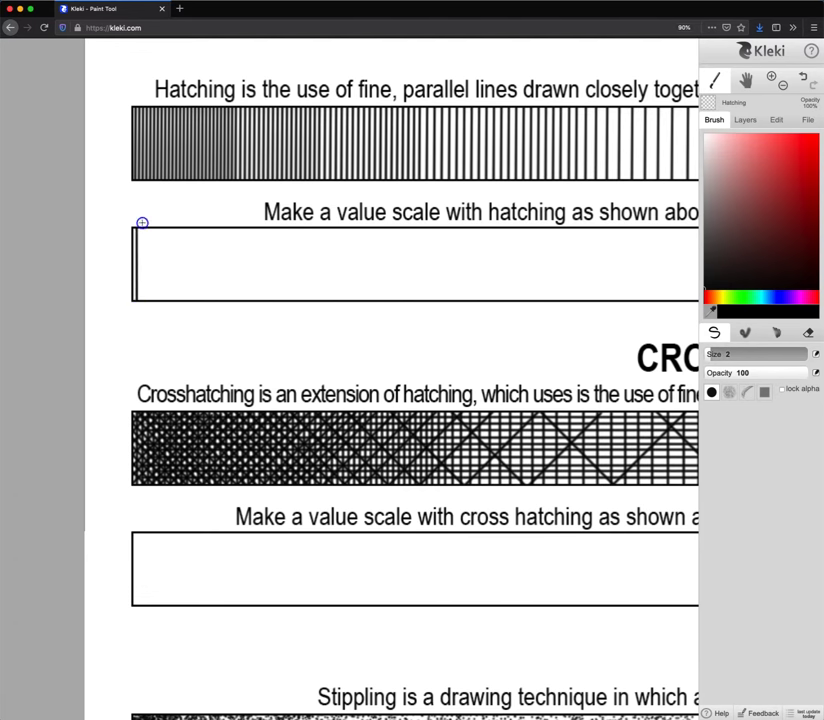
shift+click(142, 304)
click(147, 305)
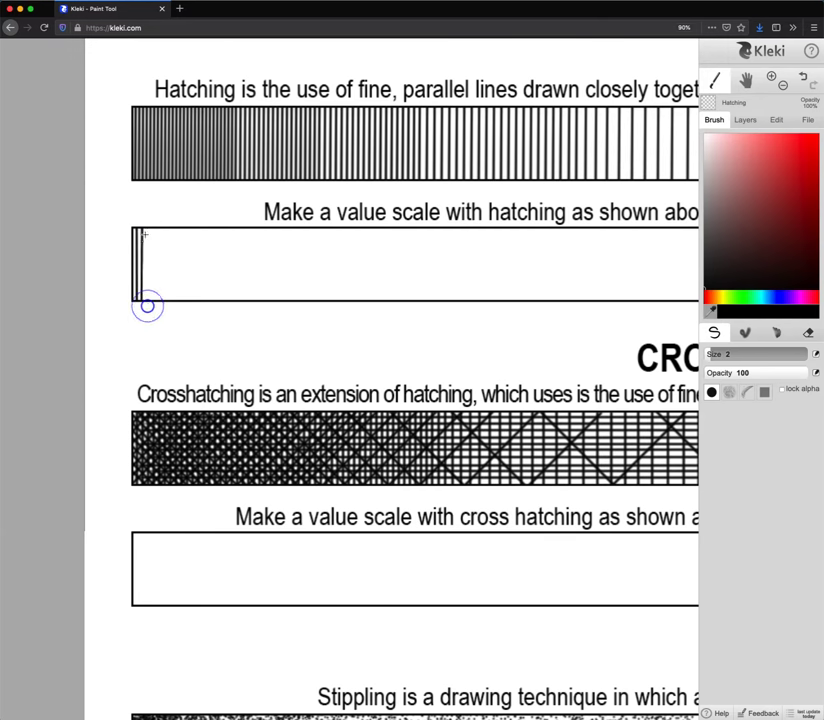
shift+click(147, 226)
click(151, 224)
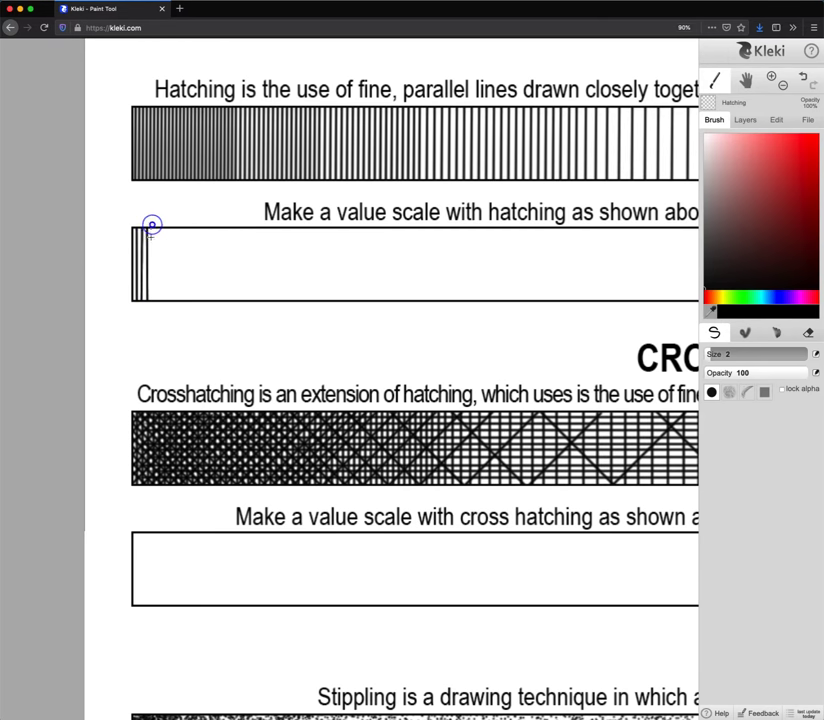
shift+click(153, 305)
click(746, 121)
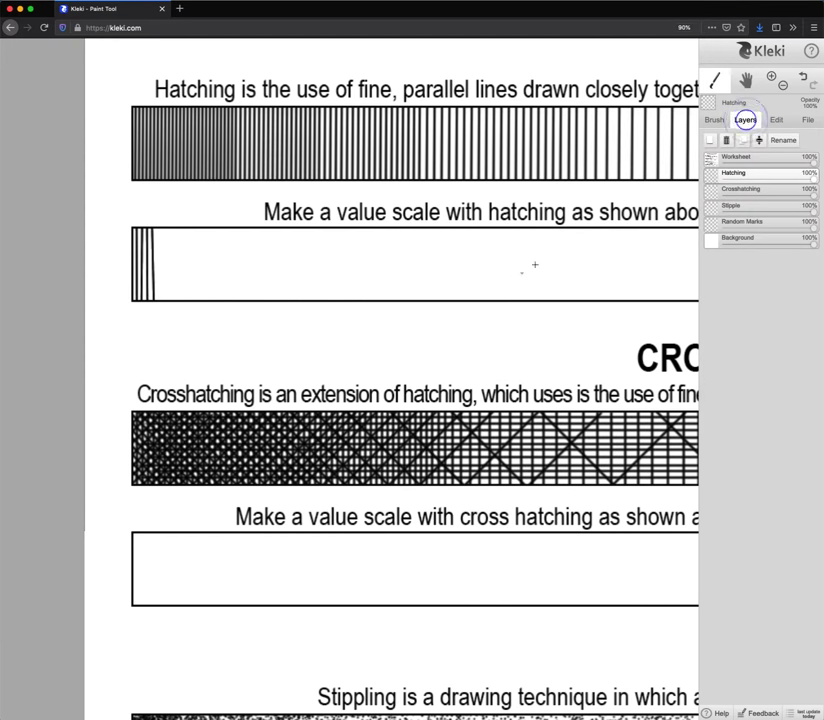
- Select the Crosshatching layer and pan down to the cross-hatching practice box
click(740, 190)
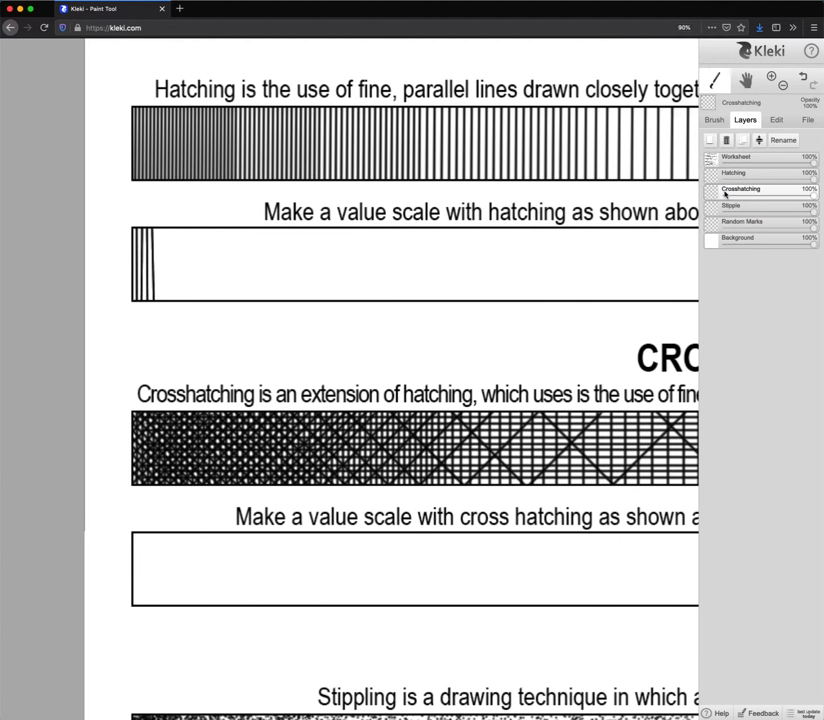
click(746, 81)
scroll(522, 489, down, 5)
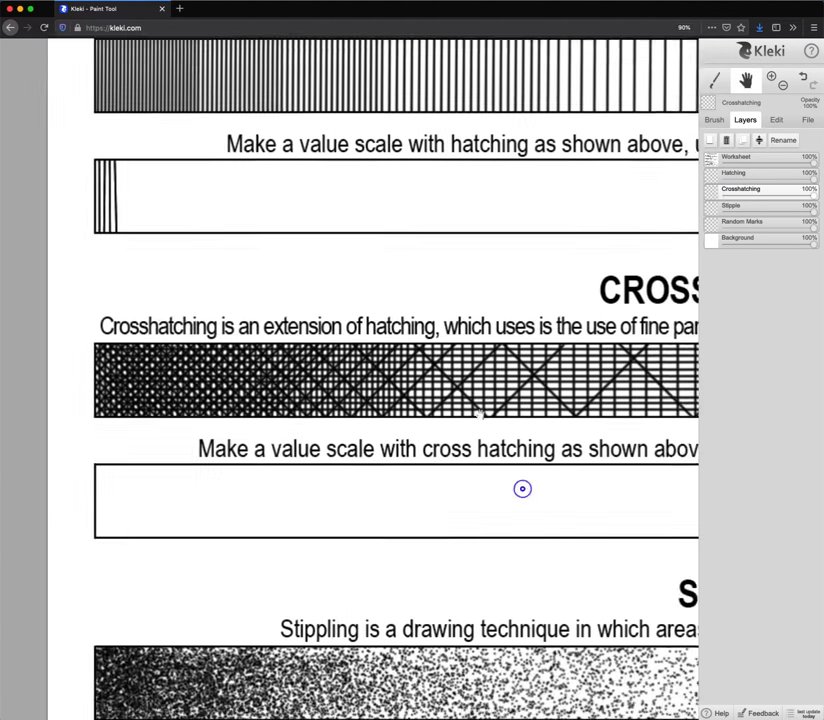
scroll(522, 489, down, 5)
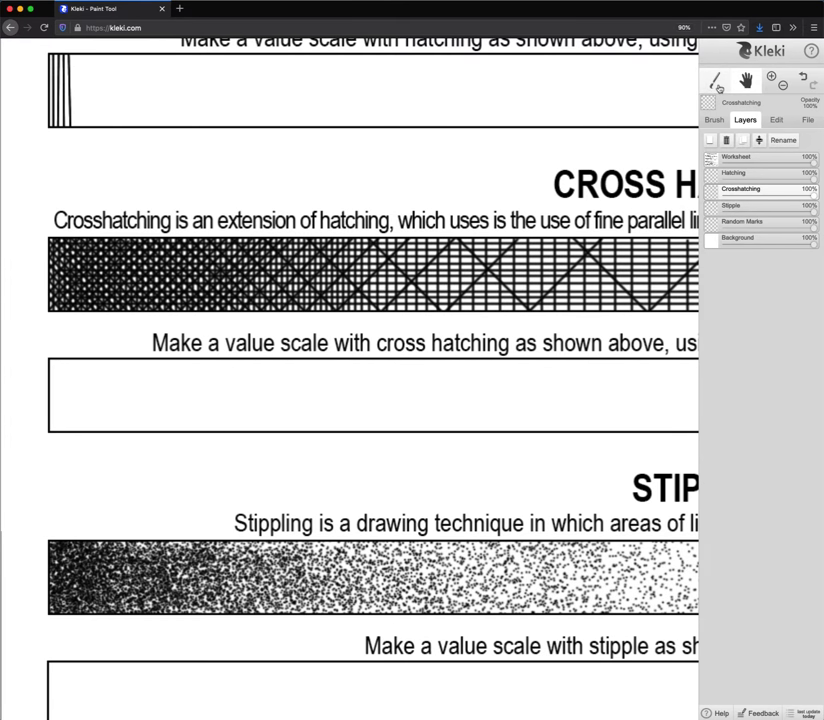
drag(718, 207, 767, 204)
click(757, 188)
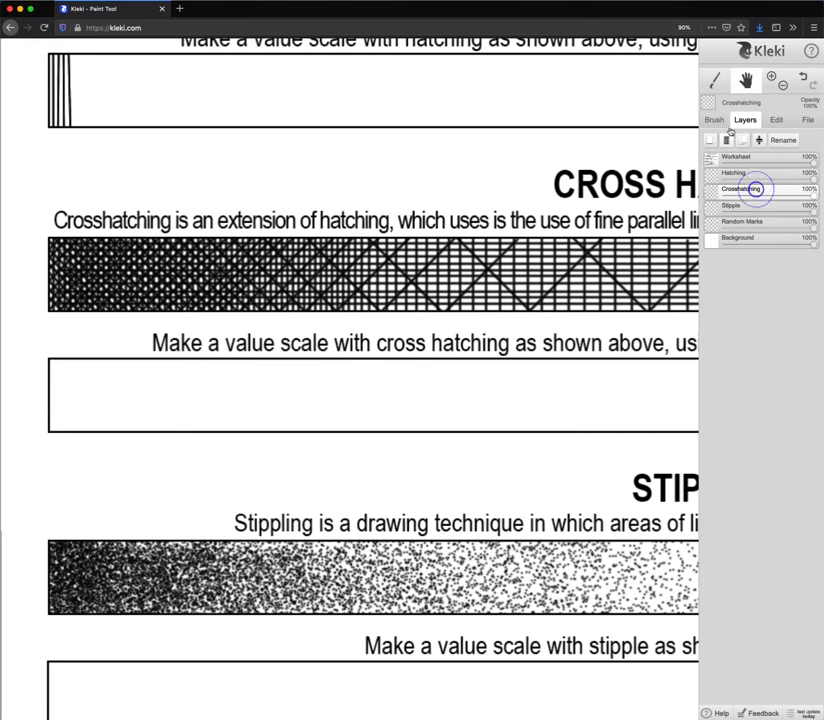
- Draw about nine vertical and slightly slanted lines at the cross-hatching box's left end
click(710, 80)
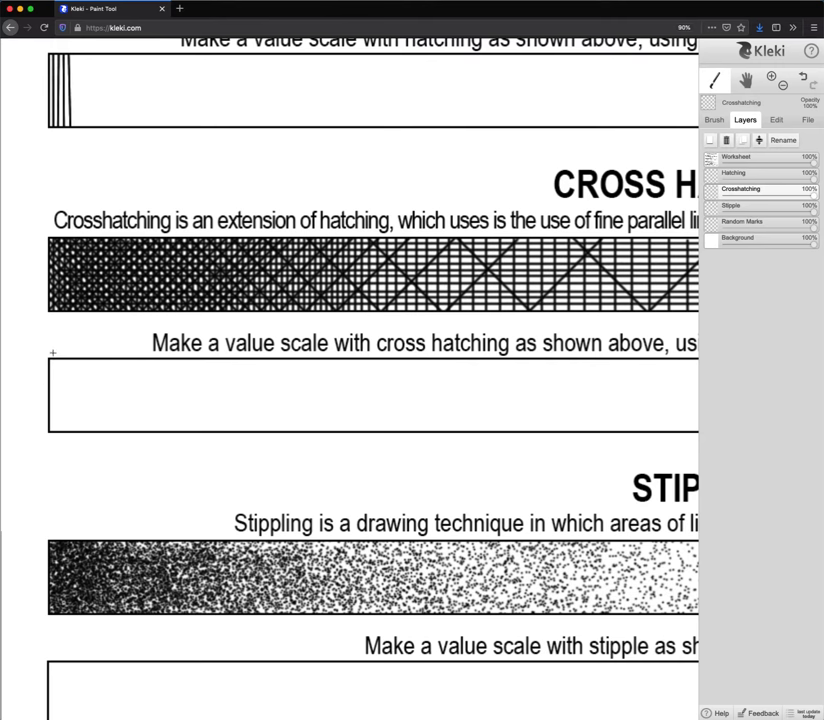
shift+click(56, 436)
click(66, 357)
shift+click(66, 432)
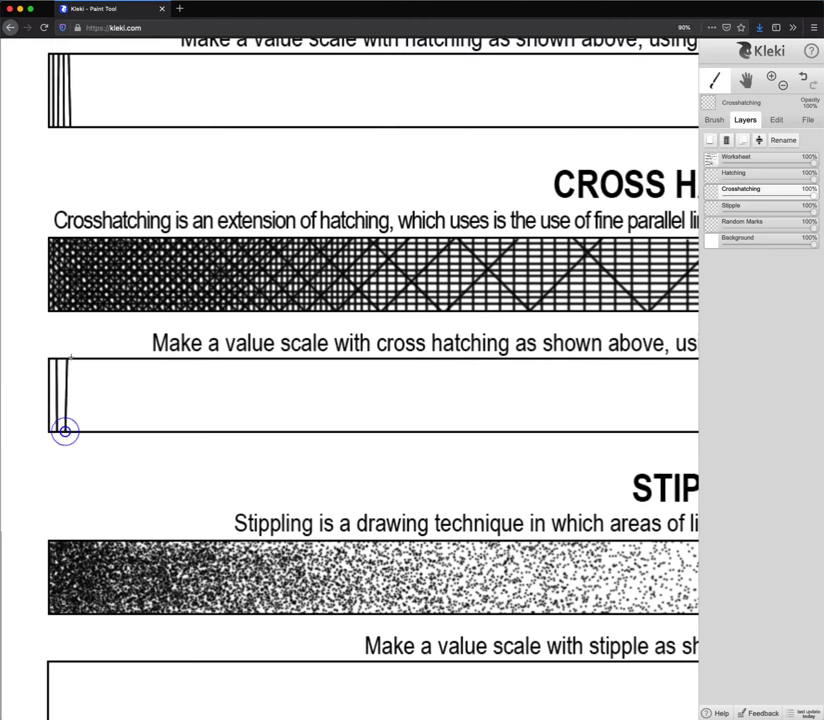
click(81, 357)
shift+click(74, 436)
click(92, 357)
shift+click(84, 434)
click(102, 357)
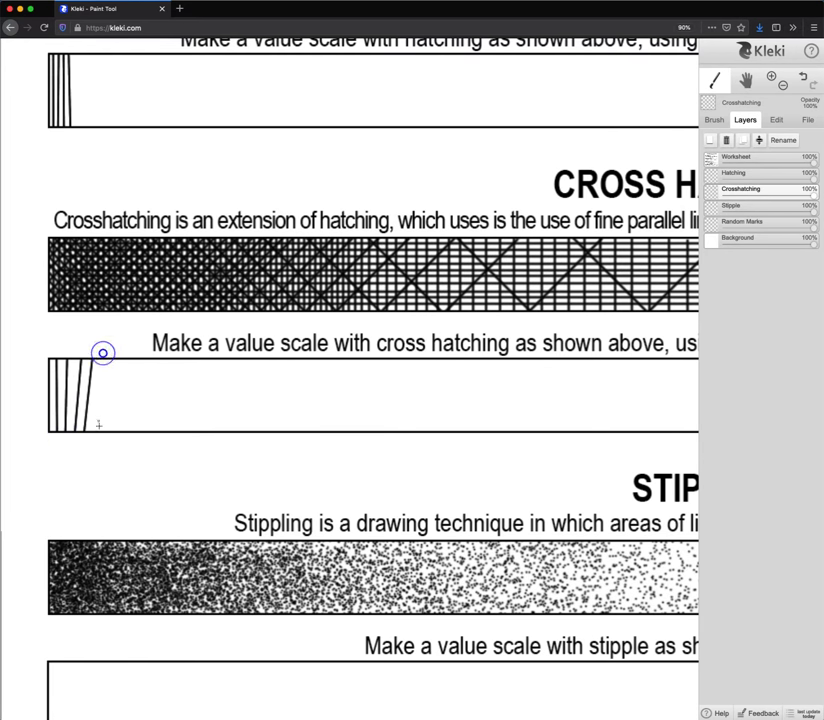
shift+click(94, 434)
click(113, 358)
shift+click(104, 434)
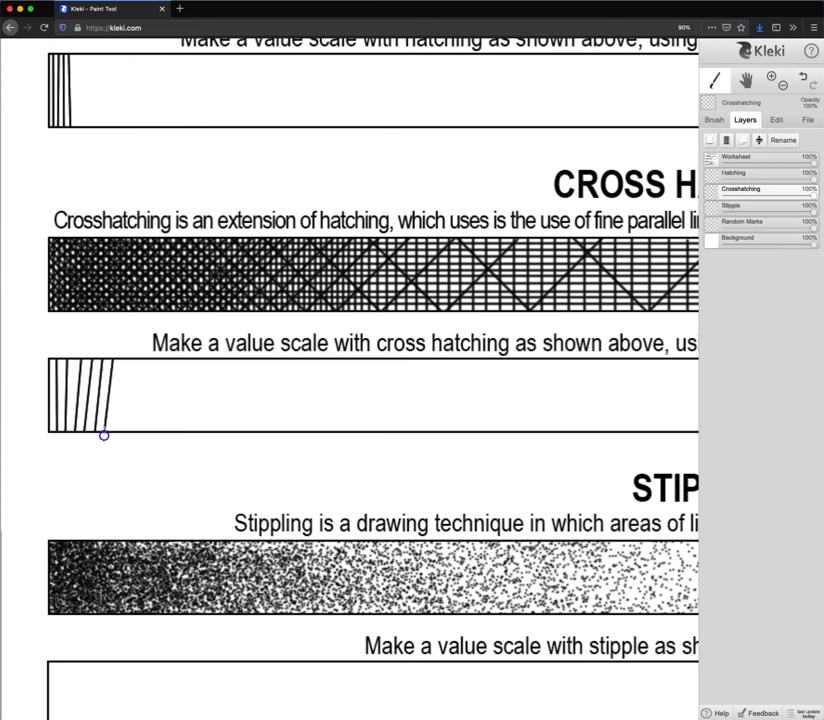
click(123, 357)
shift+click(114, 434)
click(133, 357)
shift+click(124, 434)
click(138, 357)
shift+click(131, 434)
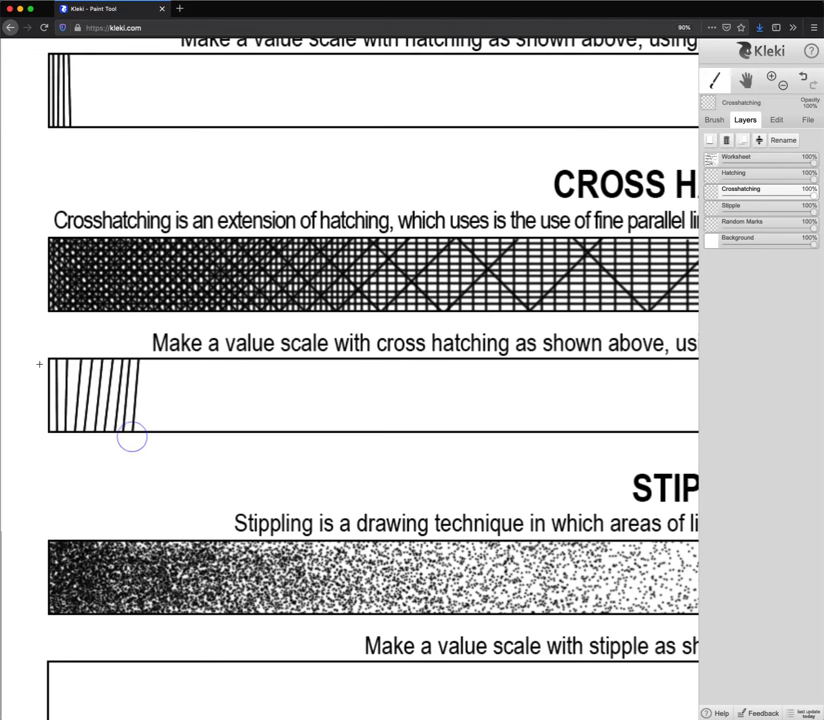
- Cross those strokes with about seven straight horizontal lines to form a grid
click(41, 363)
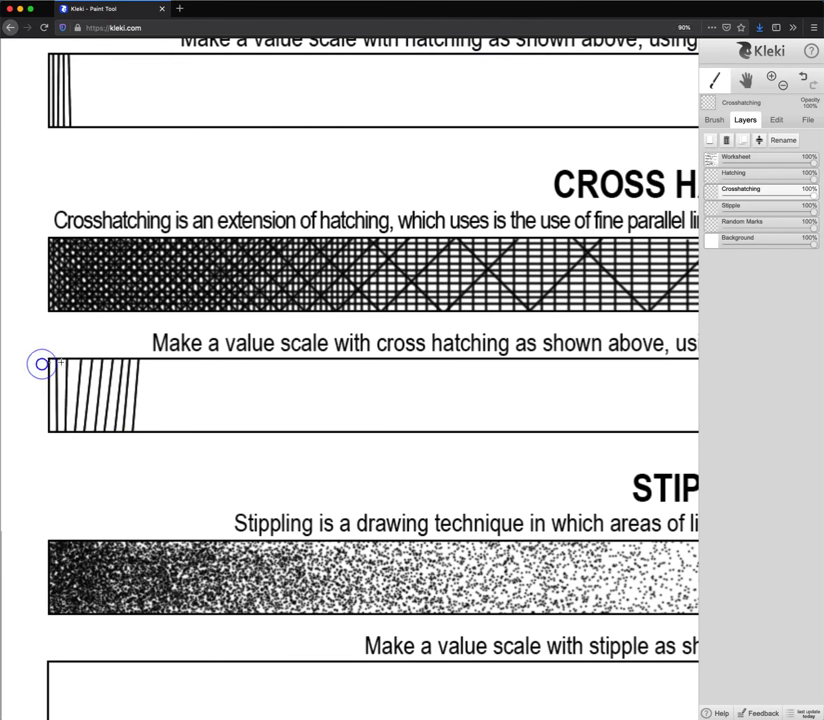
shift+click(145, 365)
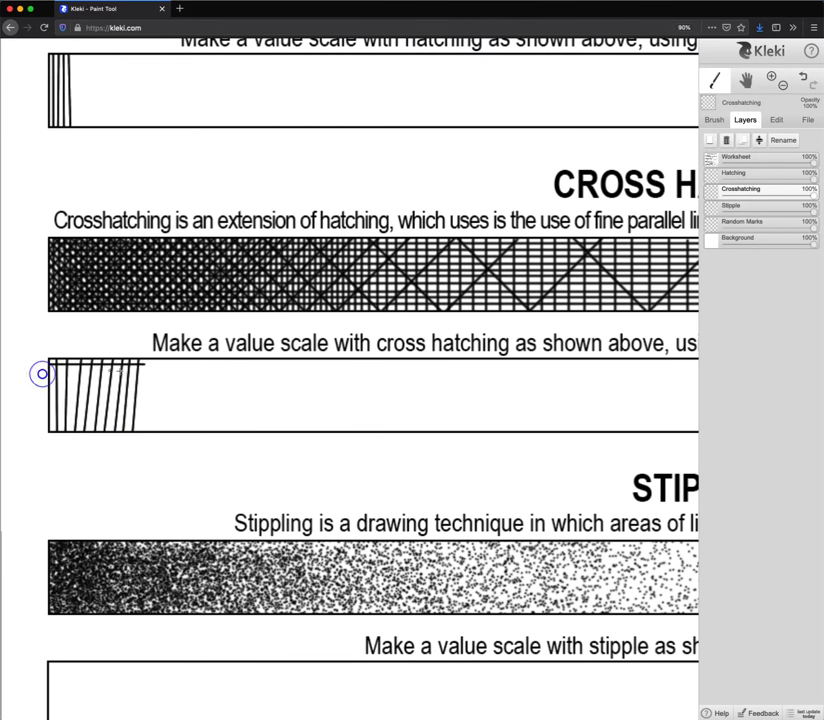
click(41, 372)
shift+click(146, 372)
click(46, 382)
shift+click(146, 383)
click(42, 395)
shift+click(143, 396)
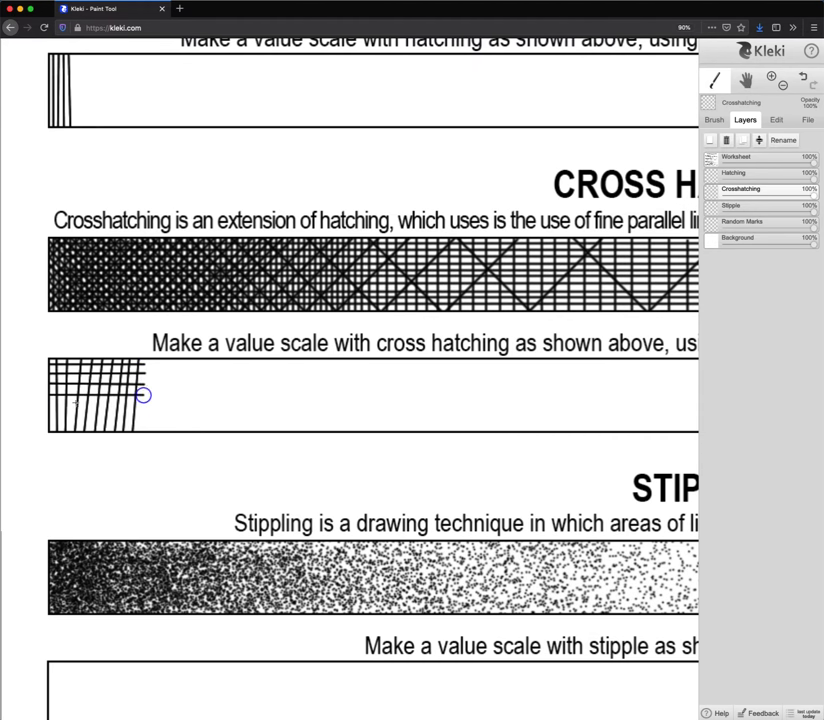
click(40, 403)
shift+click(145, 404)
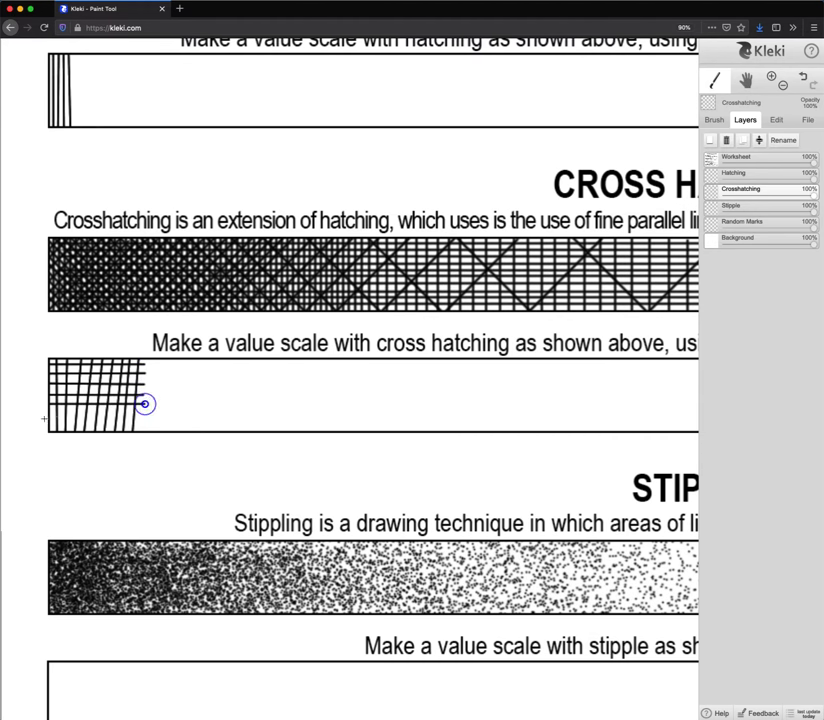
click(40, 413)
shift+click(143, 413)
click(41, 423)
shift+click(143, 423)
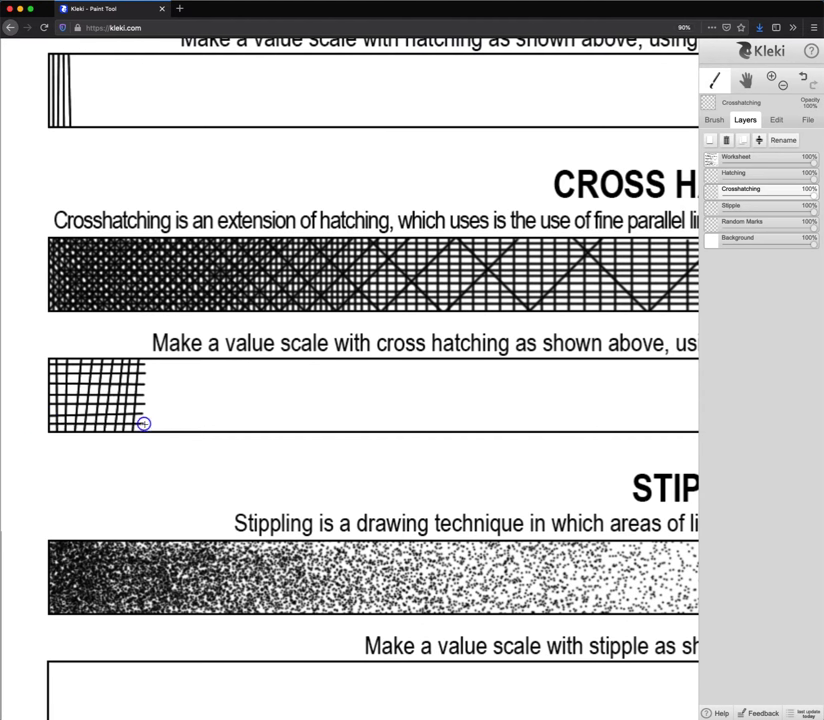
- Draw five straight diagonal lines across the cross-hatching grid
click(81, 349)
shift+click(24, 386)
click(101, 349)
shift+click(37, 393)
click(121, 349)
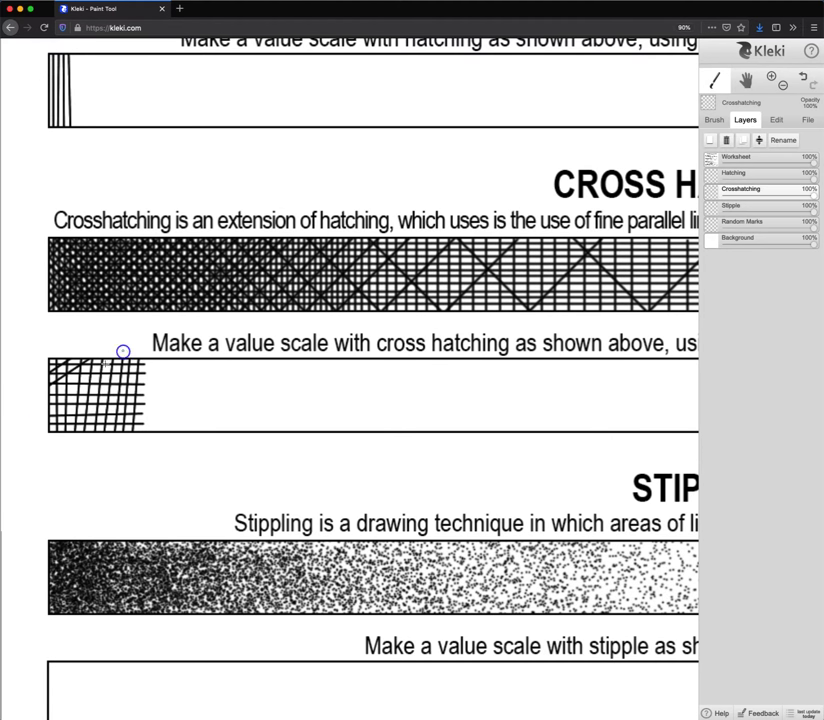
shift+click(40, 403)
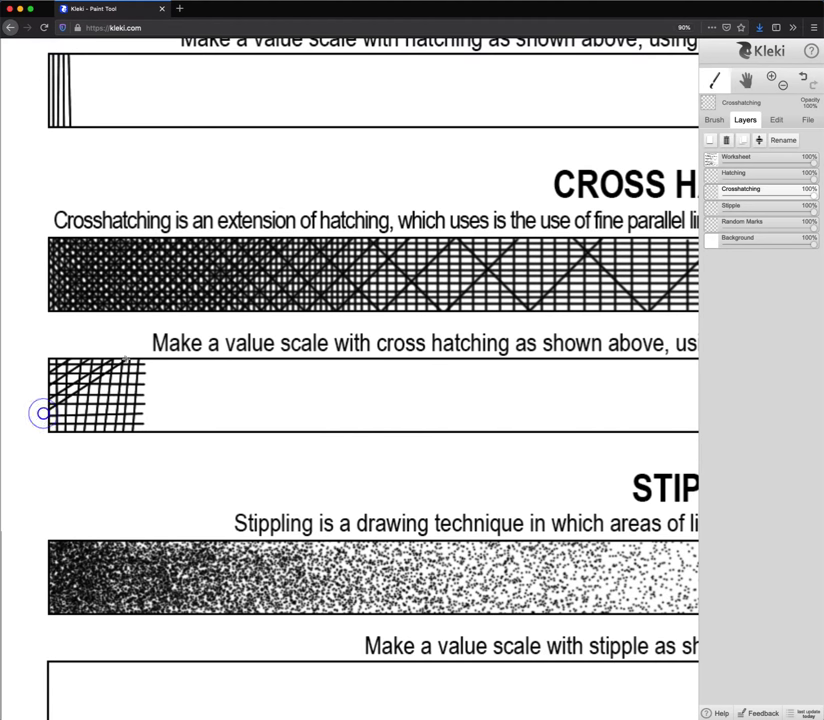
click(145, 350)
shift+click(43, 427)
click(142, 375)
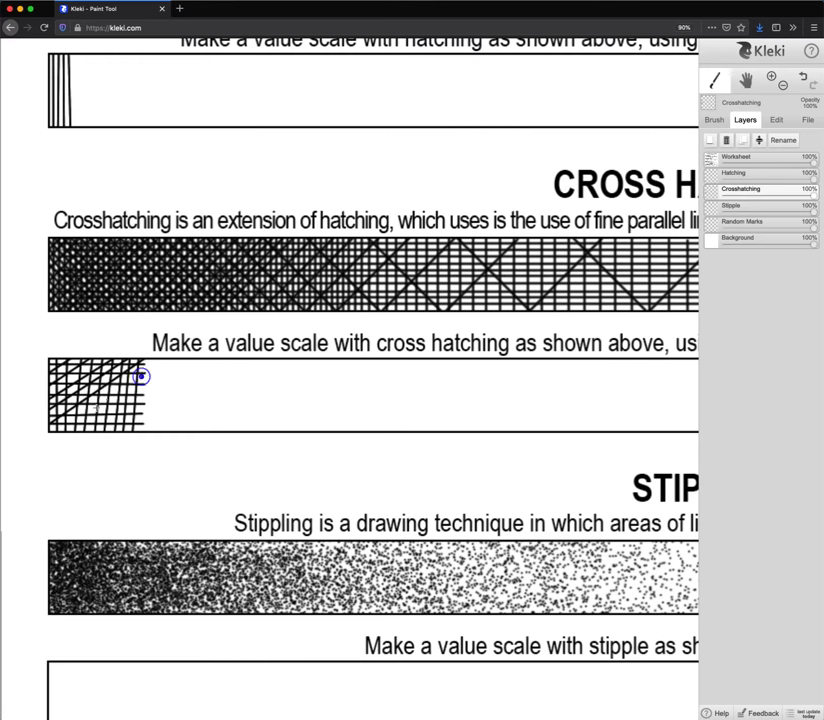
shift+click(68, 424)
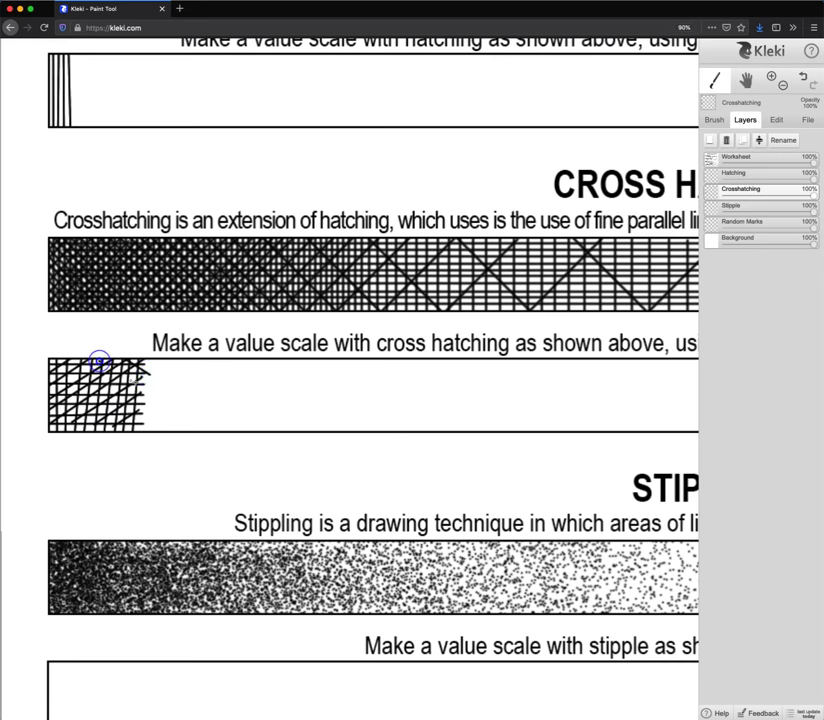
- Add four freehand diagonal strokes over the grid, checking them with undo and redo
drag(77, 362, 138, 392)
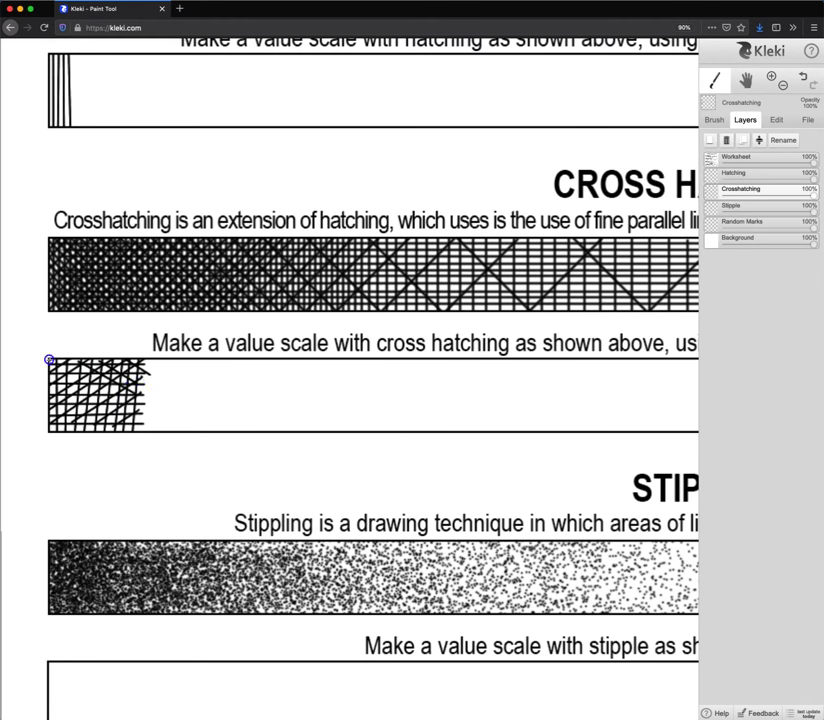
drag(50, 359, 121, 395)
drag(32, 368, 110, 414)
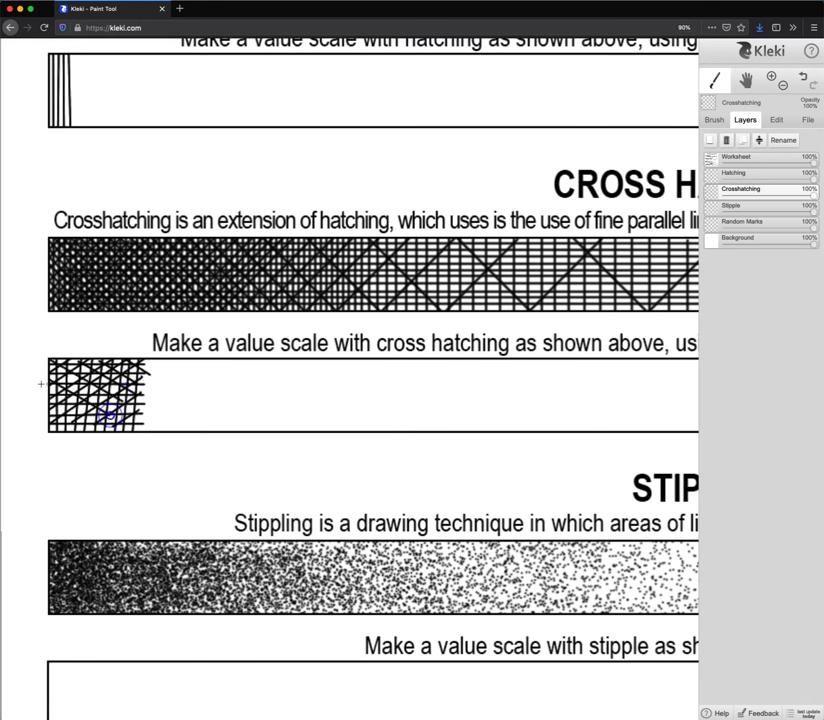
drag(37, 384, 105, 428)
click(804, 77)
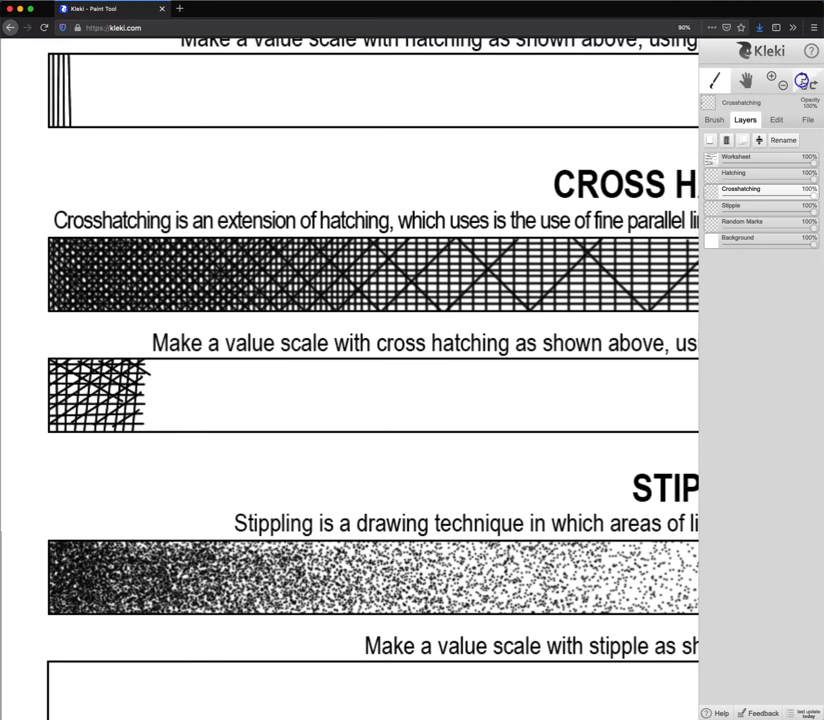
click(801, 81)
click(811, 86)
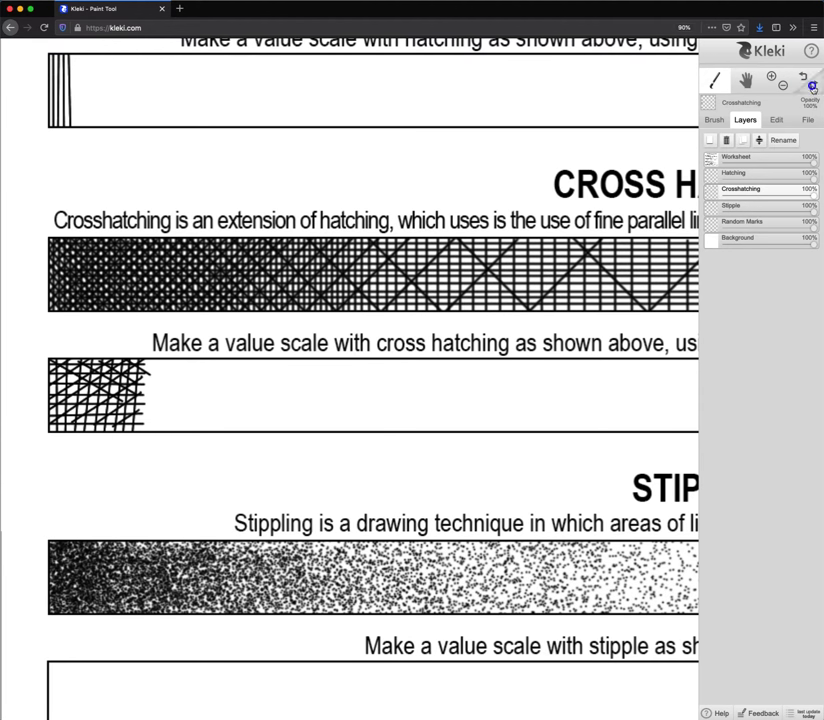
click(811, 86)
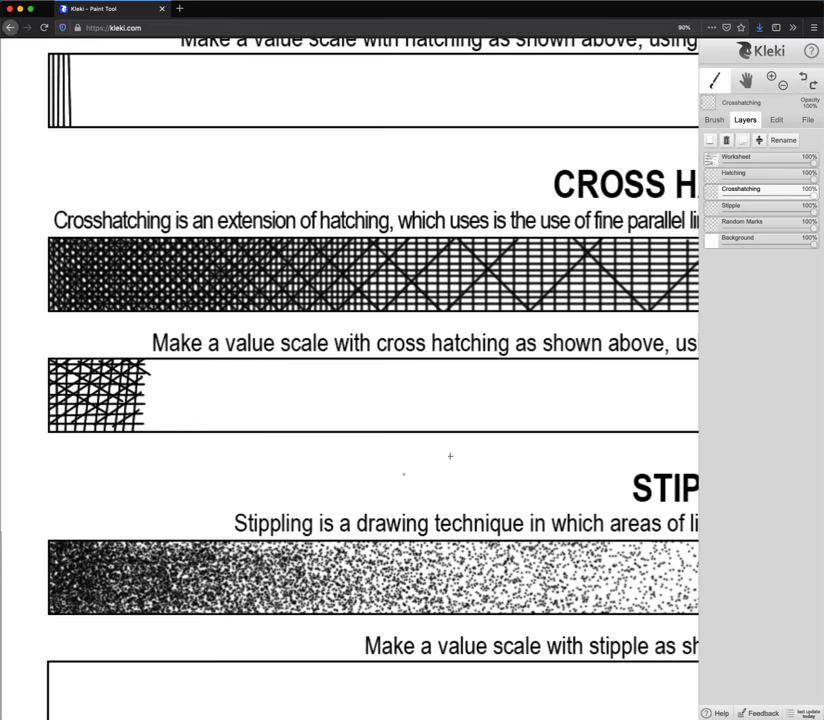
double_click(738, 204)
- Keep the Stipple layer's name, bring the stipple box into view, and paint there with the brush
click(431, 352)
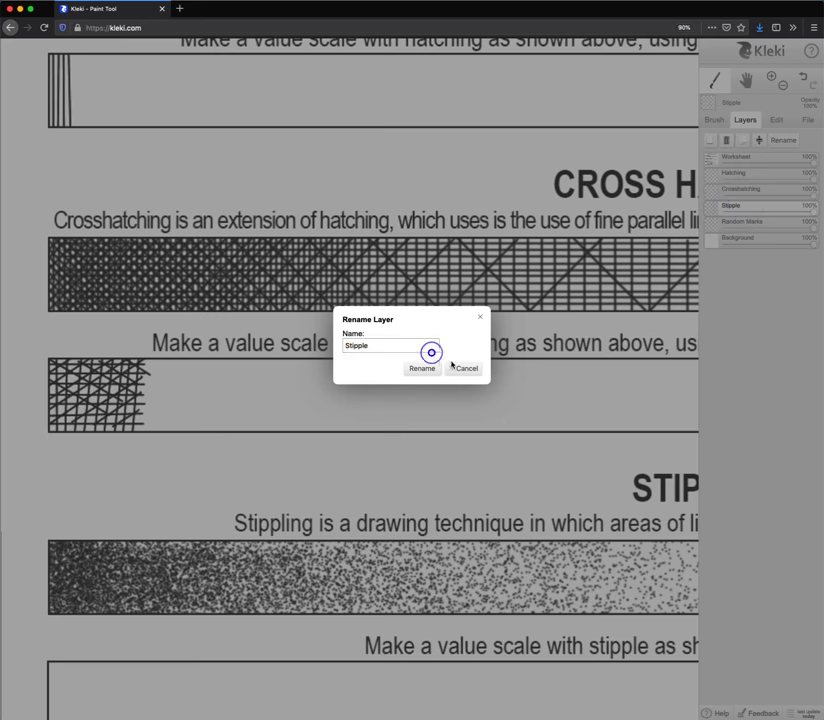
click(464, 367)
click(747, 80)
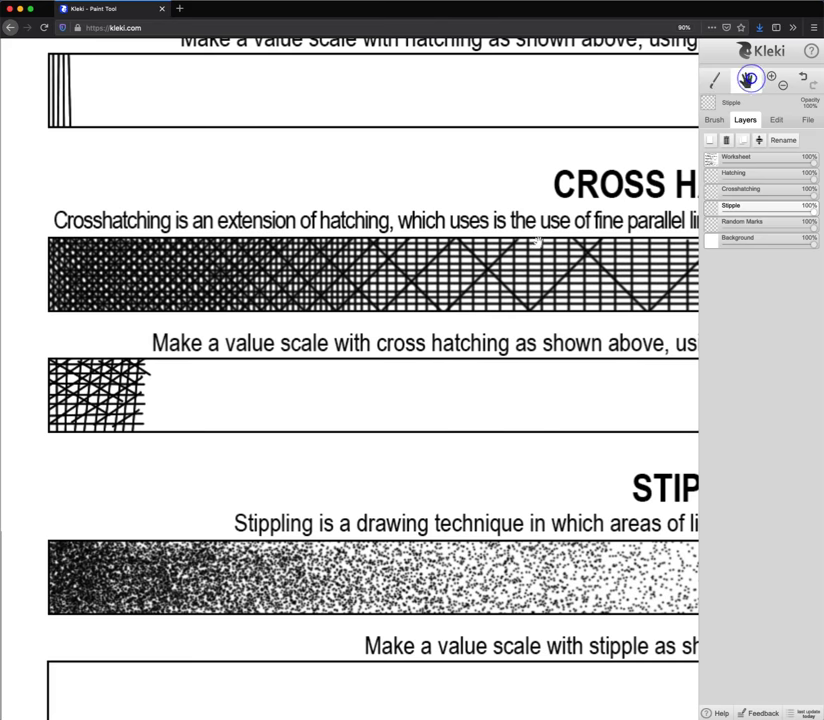
drag(465, 493, 462, 252)
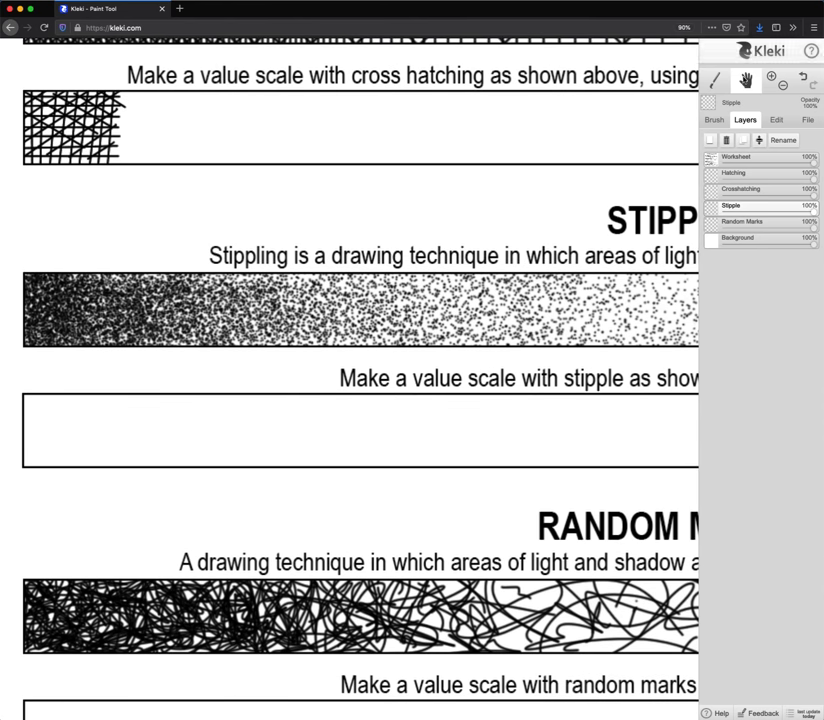
click(714, 80)
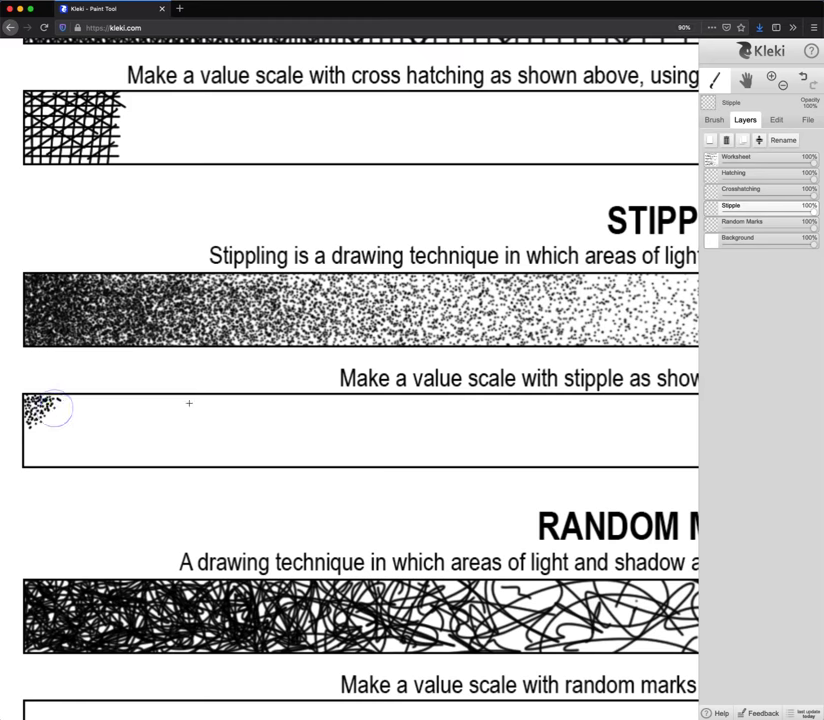
click(745, 80)
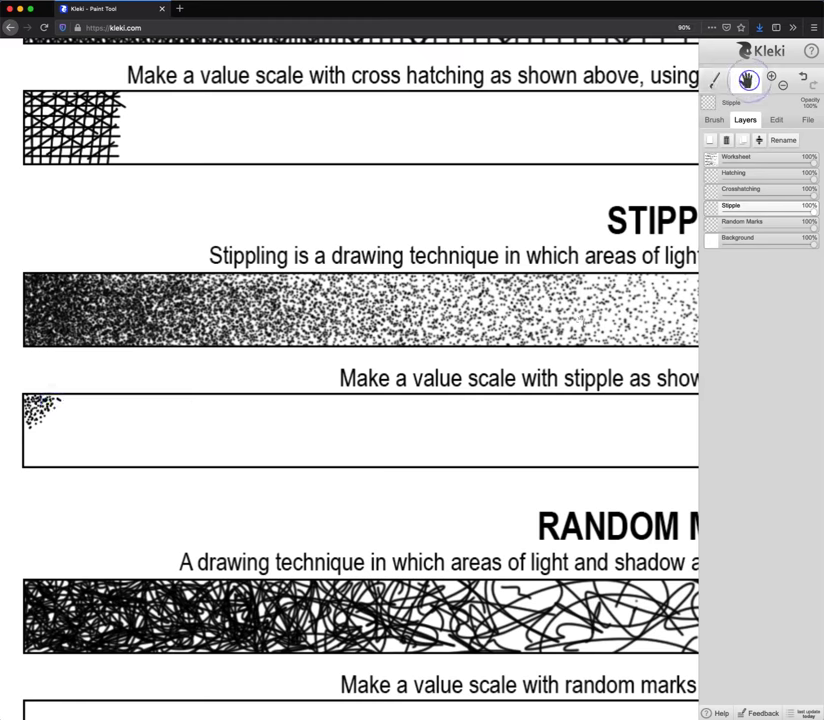
drag(677, 316, 577, 320)
scroll(577, 320, right, 10)
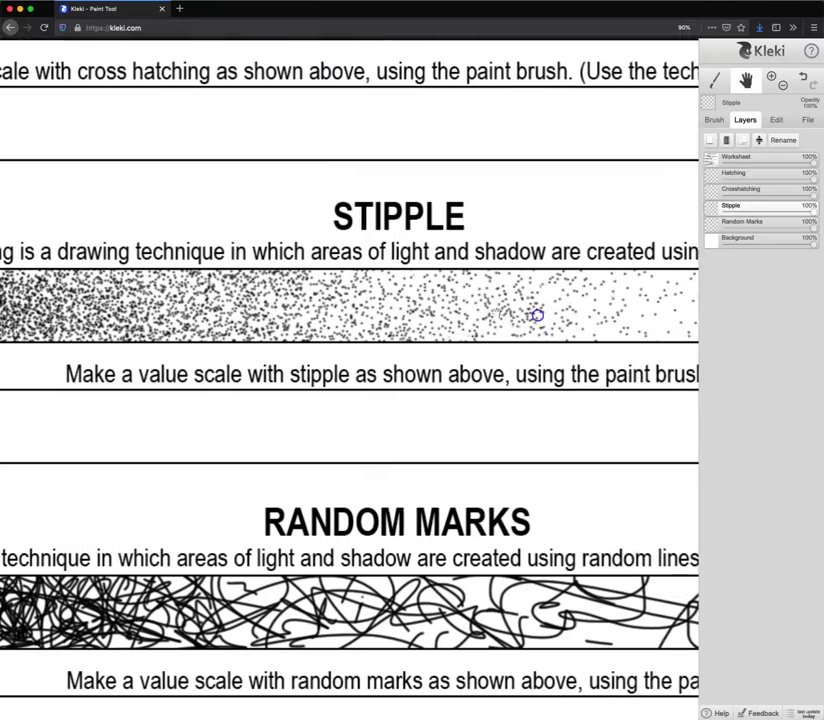
scroll(537, 316, right, 8)
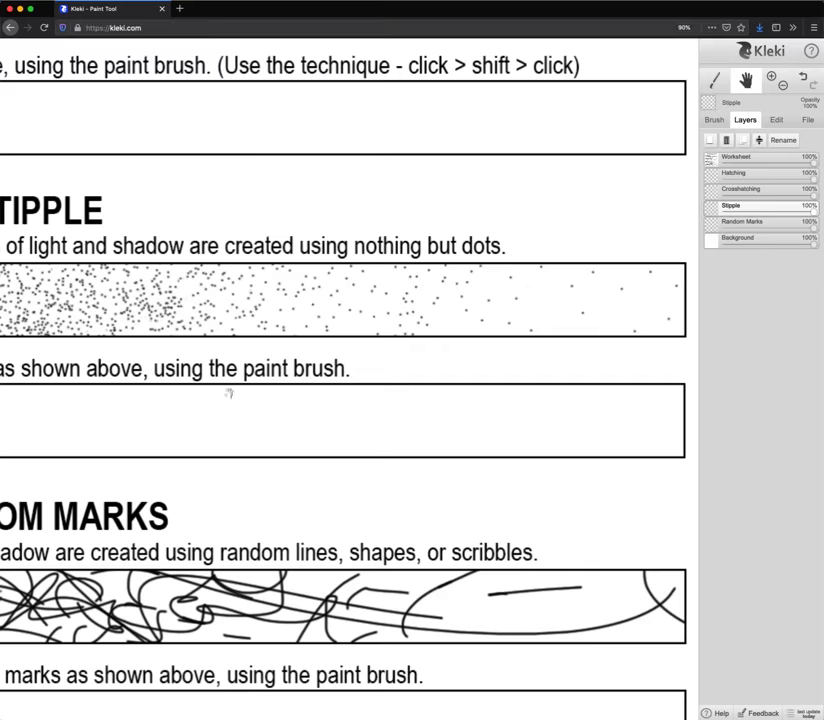
scroll(229, 393, down, 5)
scroll(229, 393, left, 10)
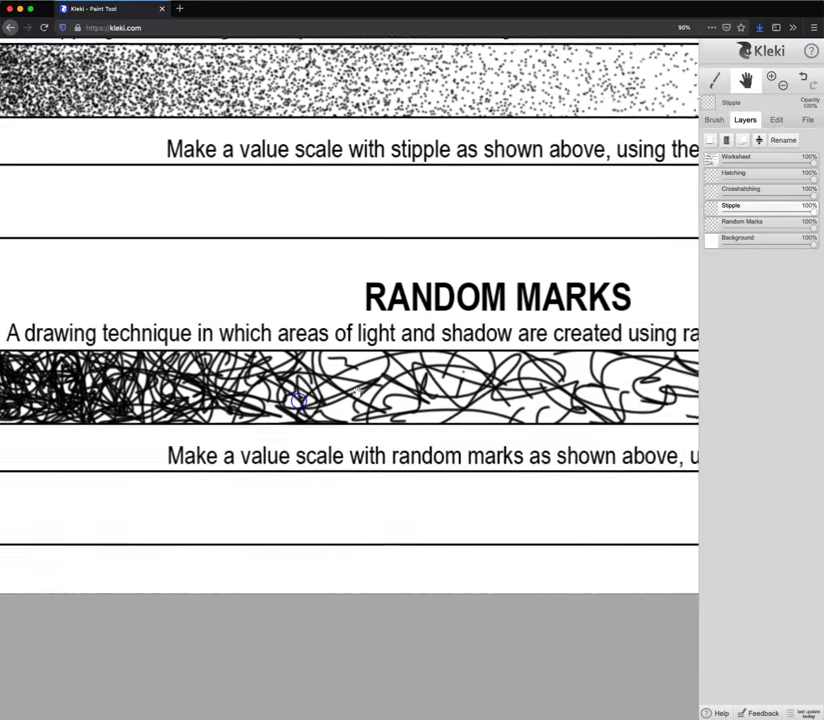
scroll(299, 401, left, 1)
scroll(299, 401, up, 2)
scroll(299, 401, right, 2)
scroll(340, 420, left, 3)
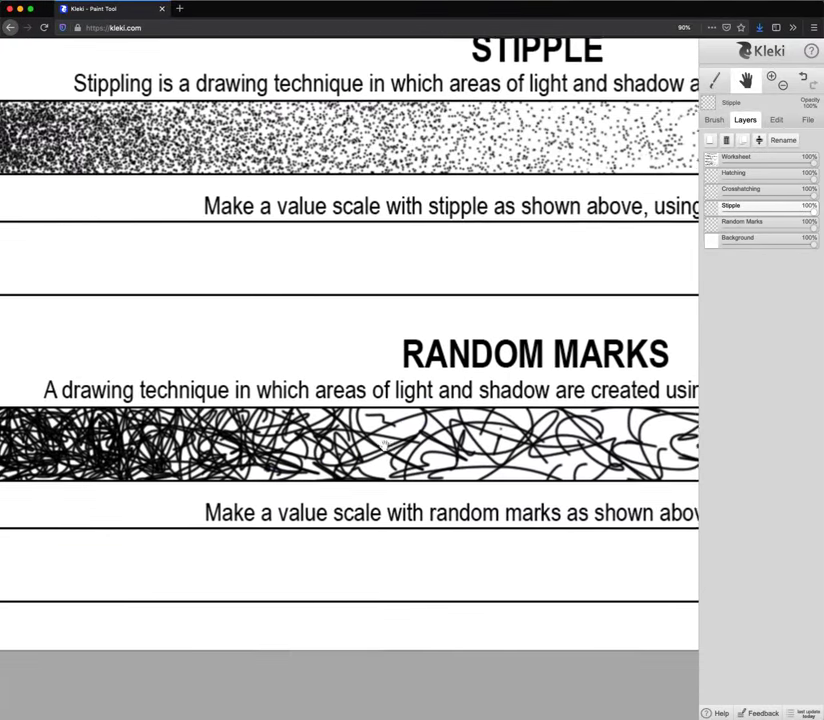
drag(384, 444, 449, 444)
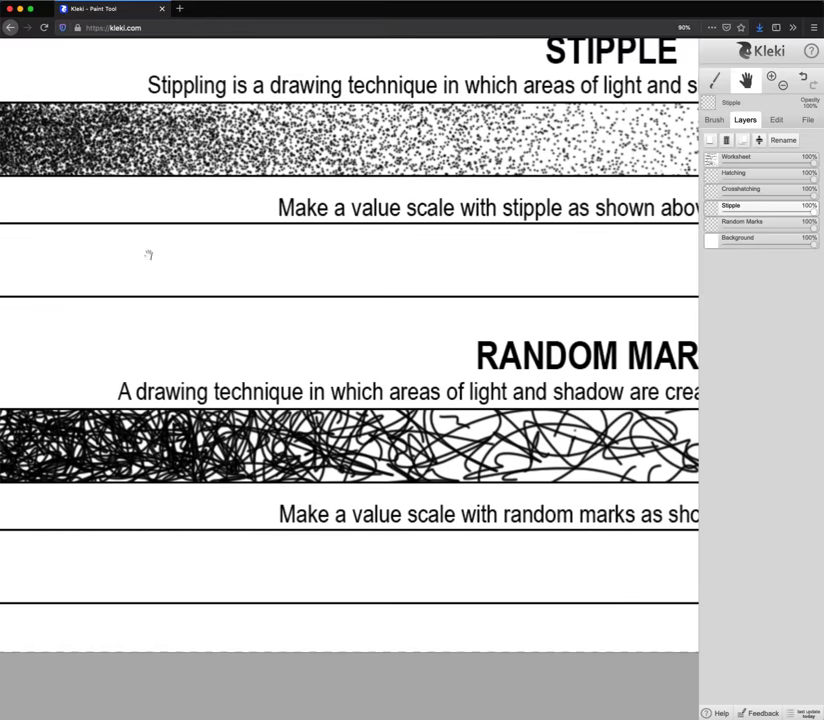
- Dab a cluster of test stipple dots at the left end of the stipple box
drag(150, 254, 313, 245)
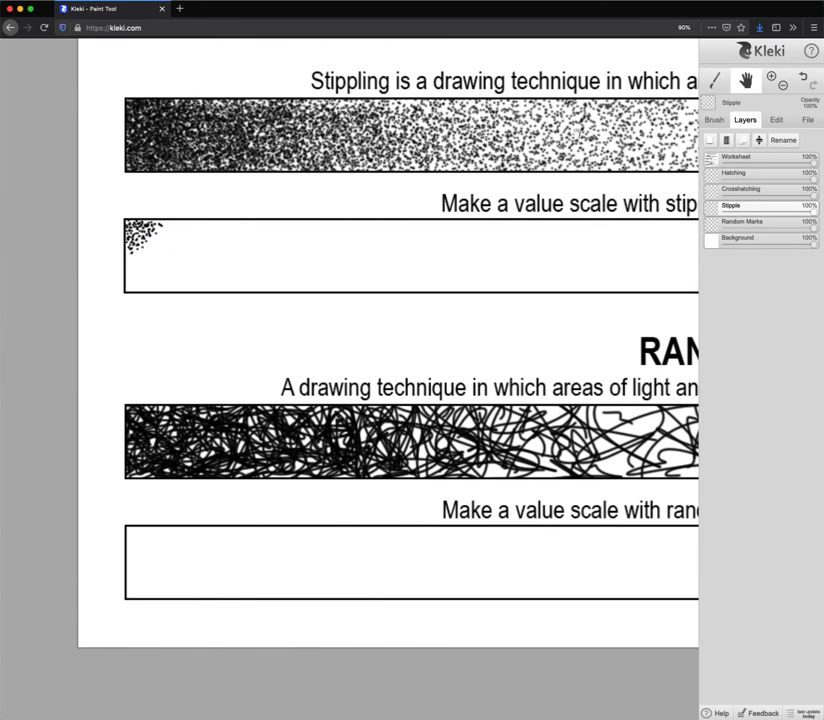
click(714, 80)
click(233, 245)
click(224, 247)
click(246, 238)
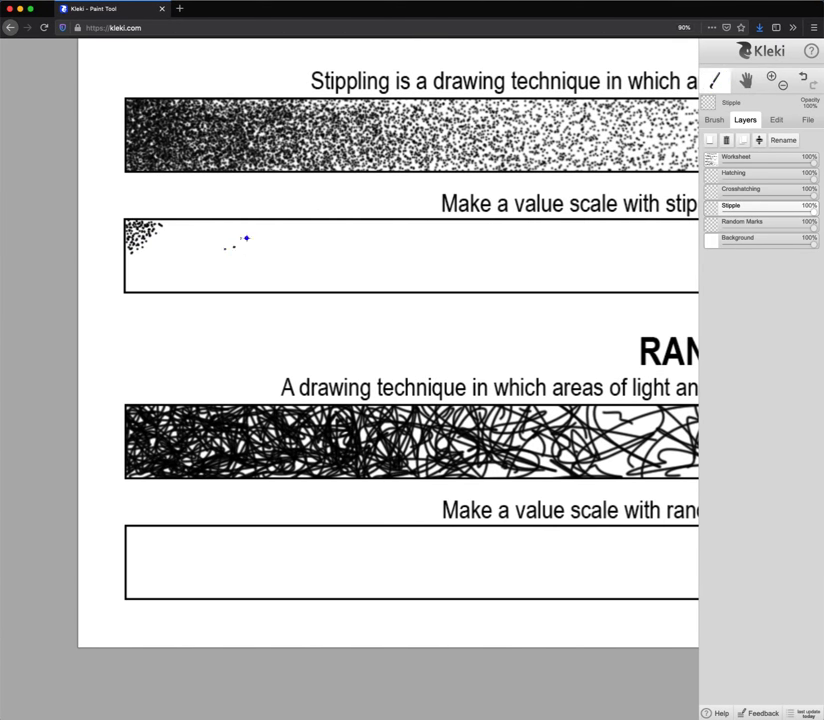
click(307, 232)
click(291, 266)
click(269, 276)
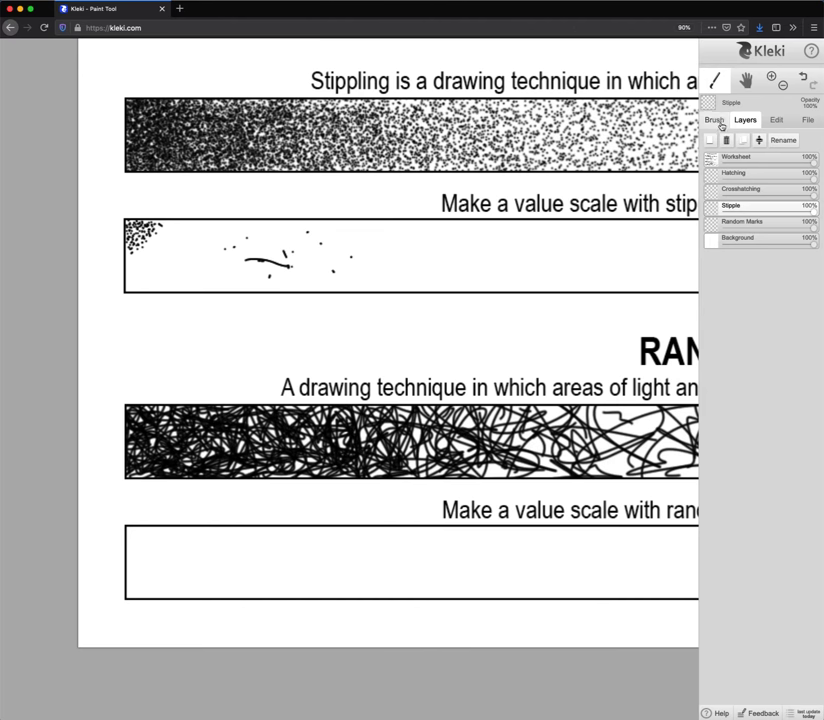
- Erase the stray dots and line from the stipple box with a size-60 eraser
click(714, 119)
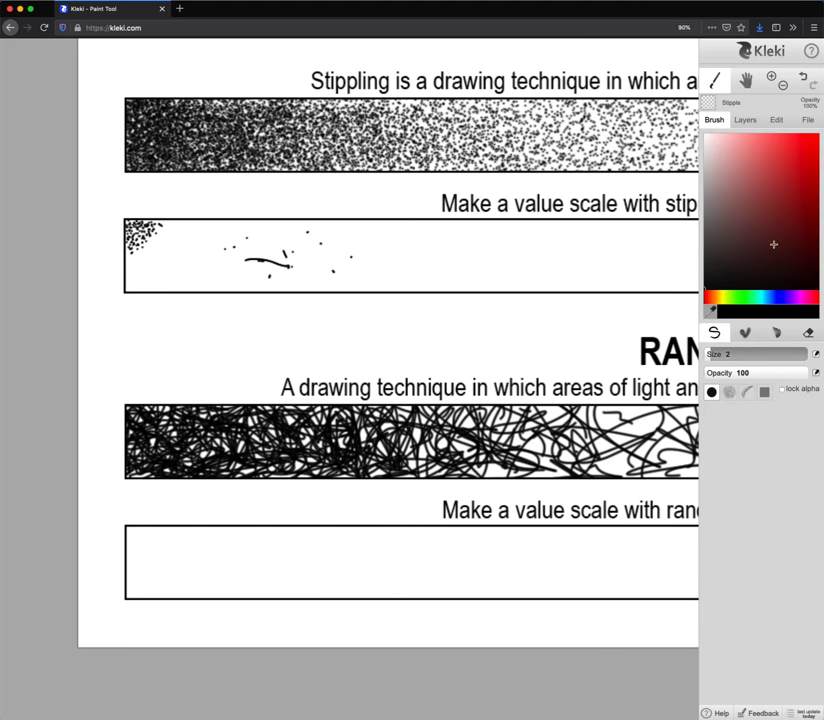
click(808, 332)
mouse_move(368, 250)
mouse_down()
mouse_move(253, 260)
mouse_move(260, 246)
mouse_move(230, 278)
mouse_up()
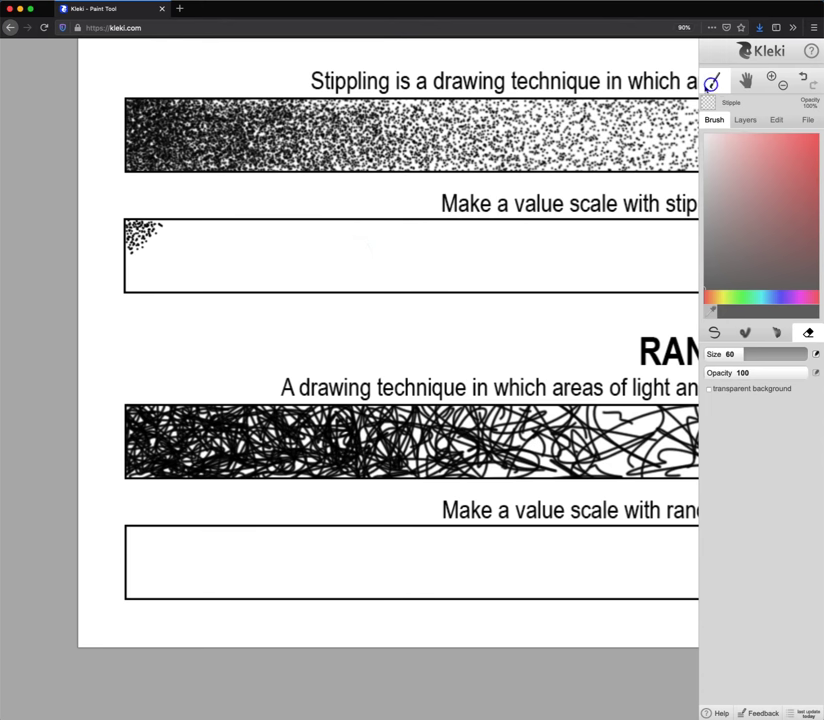
click(714, 332)
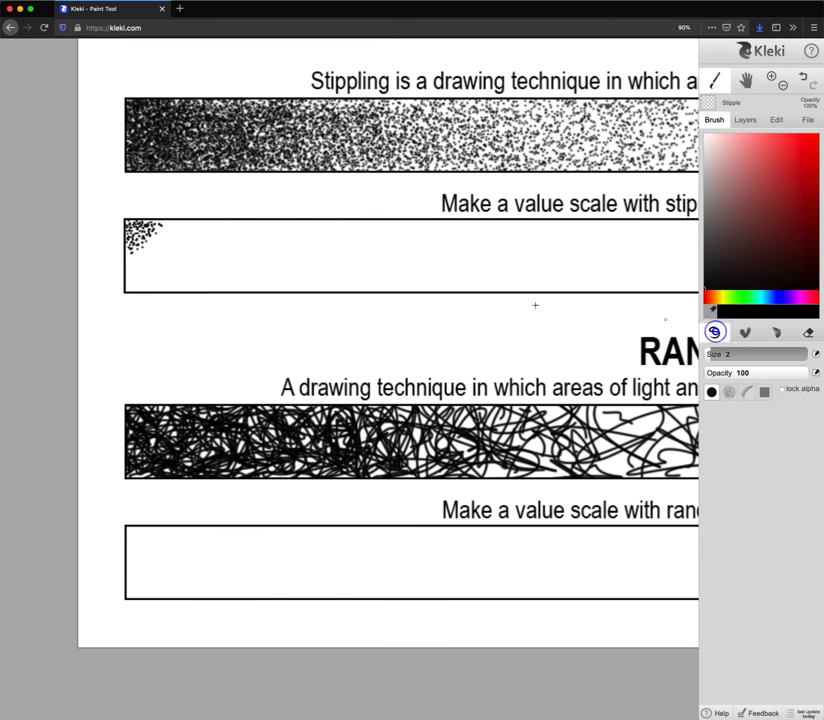
- Add a sparser dot cluster, erase the test curve, then bring up the Help guide
click(255, 246)
click(265, 238)
click(301, 243)
drag(304, 239, 364, 261)
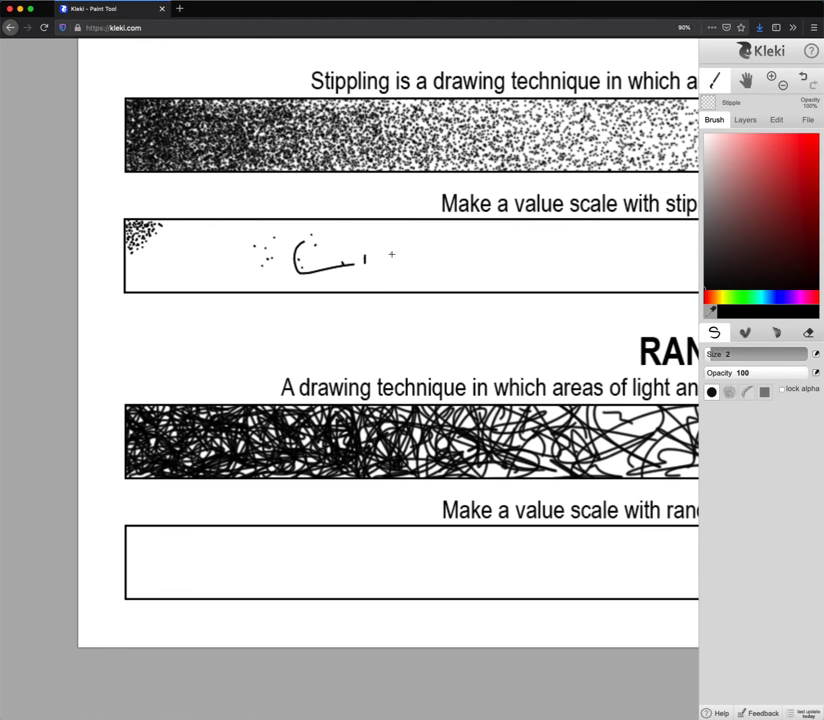
key(e)
drag(386, 257, 292, 265)
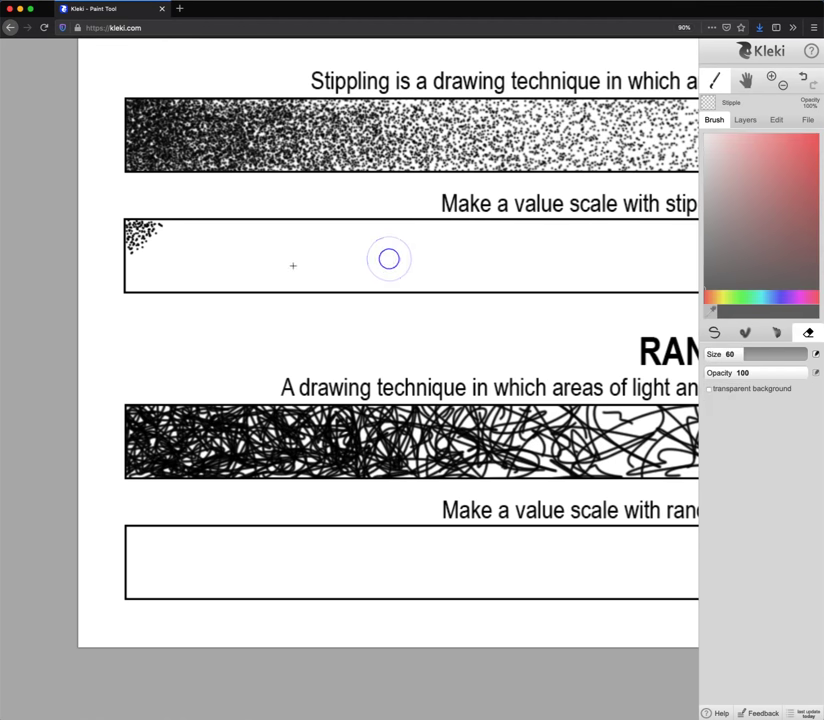
key(b)
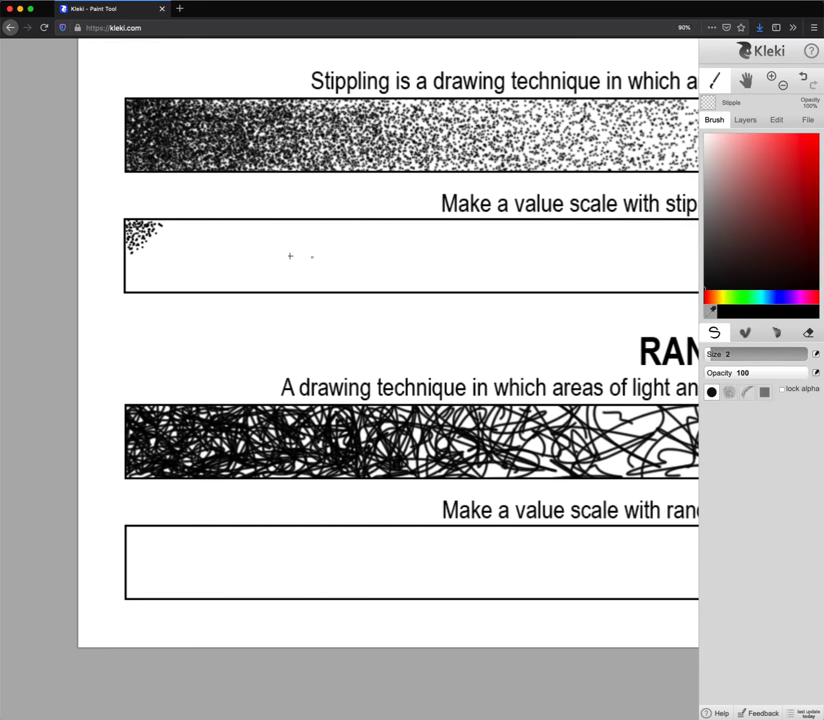
mouse_move(259, 241)
mouse_down()
mouse_move(282, 240)
mouse_move(277, 254)
mouse_up()
click(716, 713)
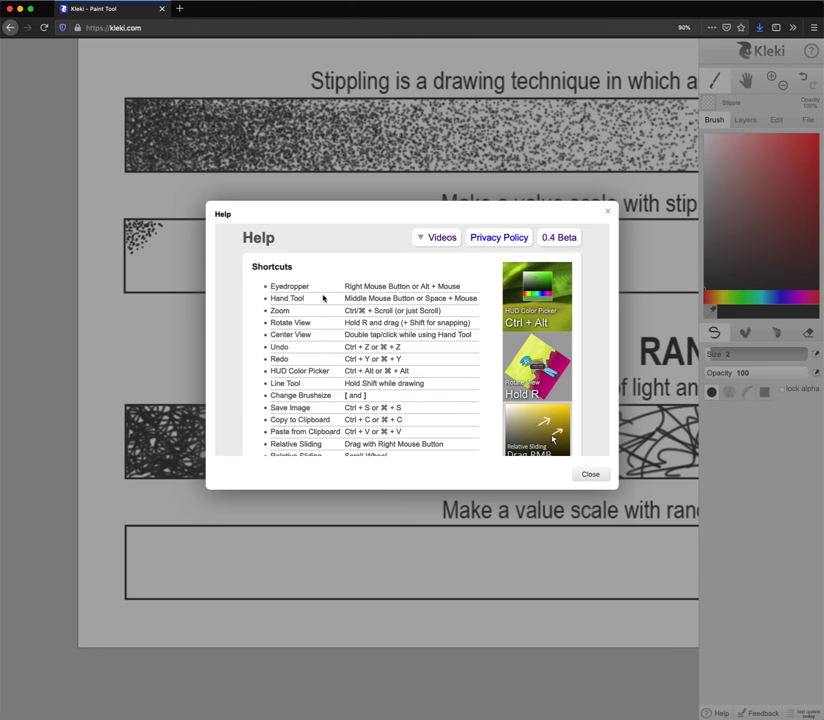
- Scroll through the Help window's Shortcuts and tips sections, then close it
scroll(323, 298, down, 5)
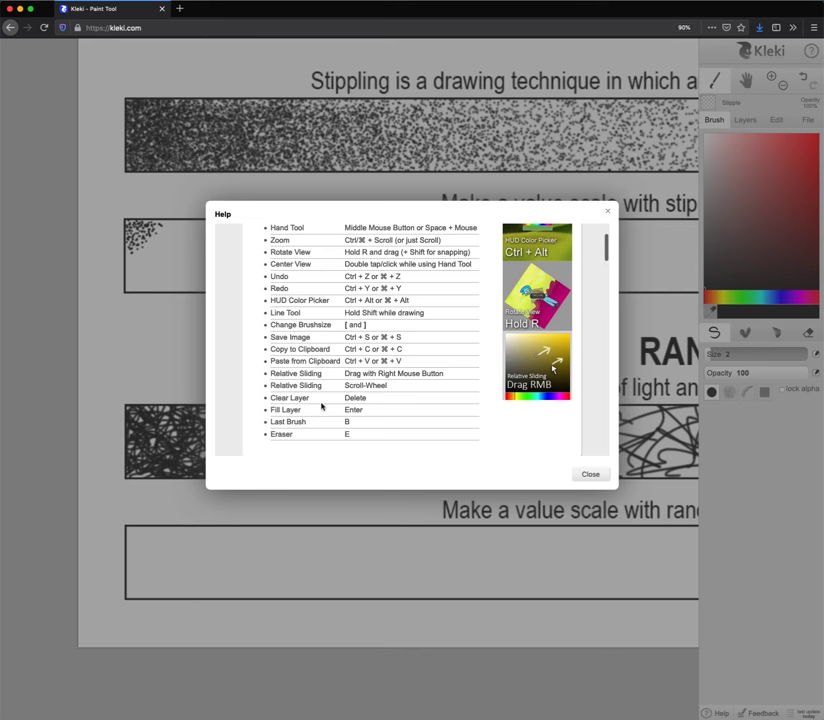
scroll(333, 268, up, 1)
scroll(331, 270, down, 2)
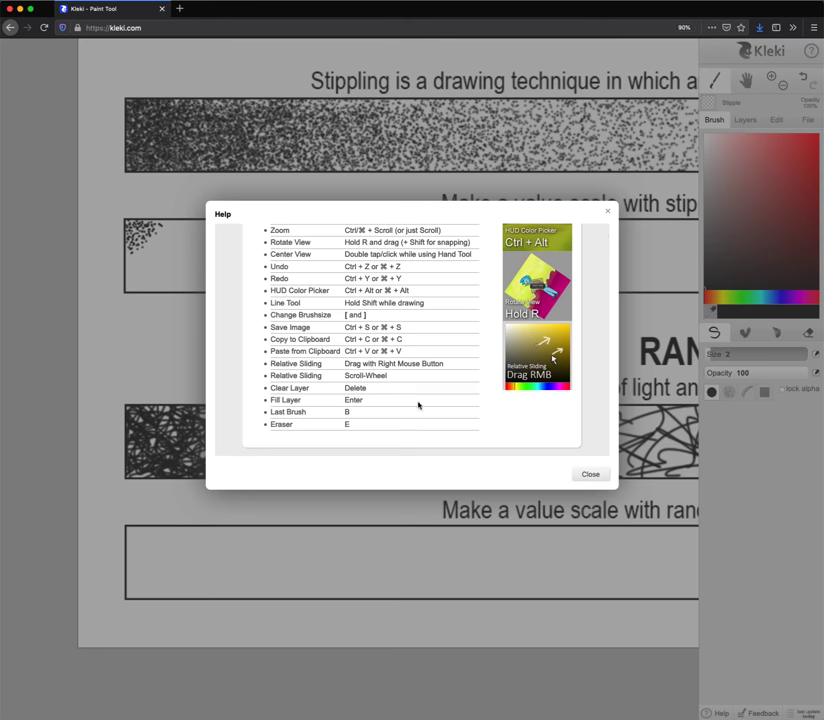
scroll(418, 405, up, 3)
scroll(418, 405, down, 6)
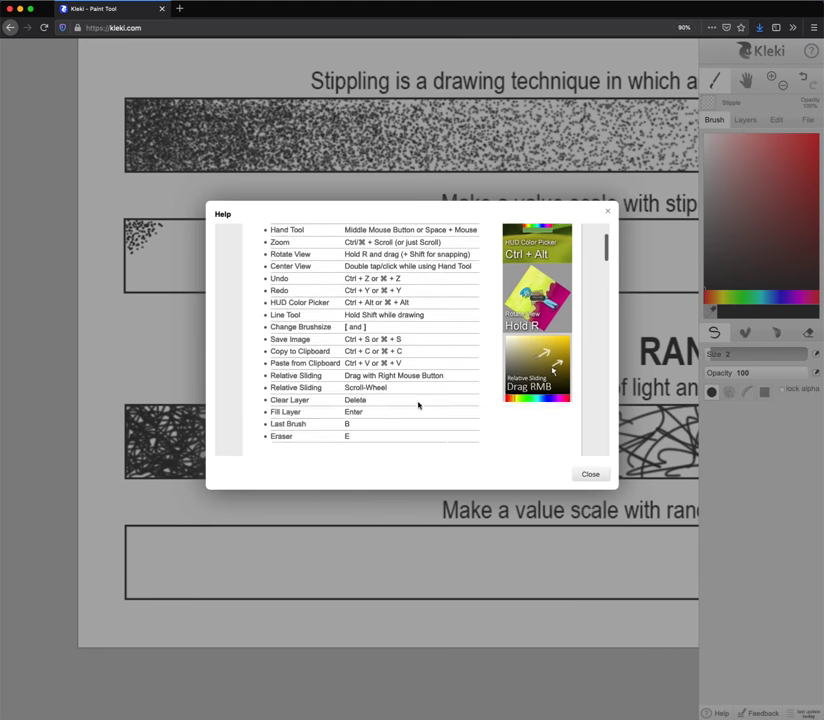
scroll(418, 405, down, 1)
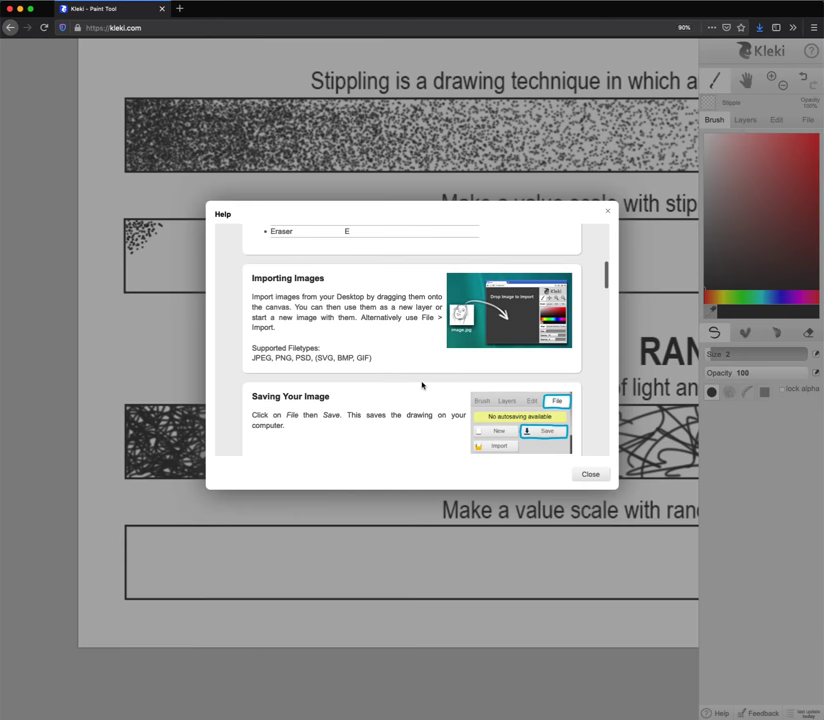
scroll(422, 384, down, 10)
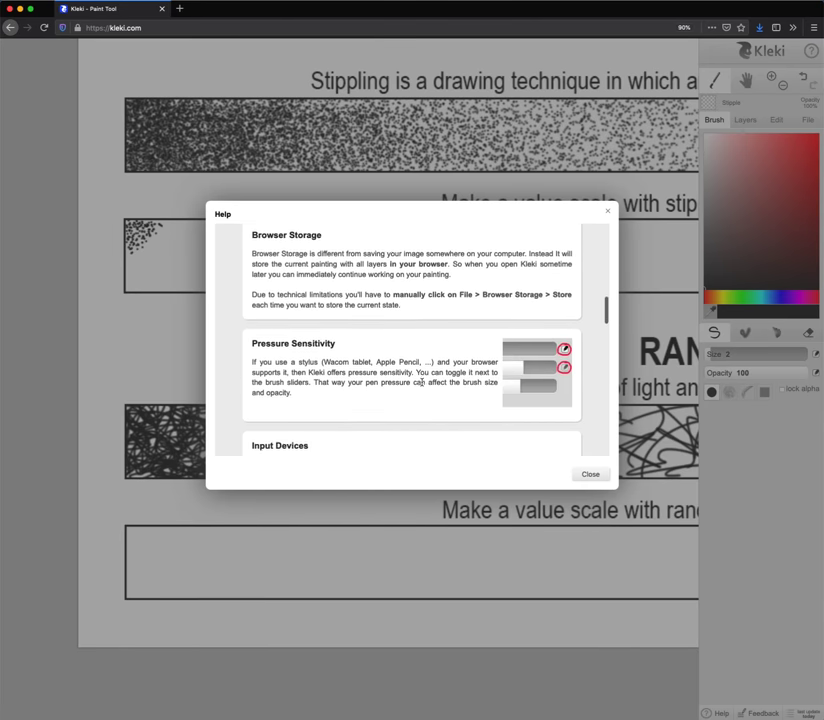
scroll(422, 384, down, 10)
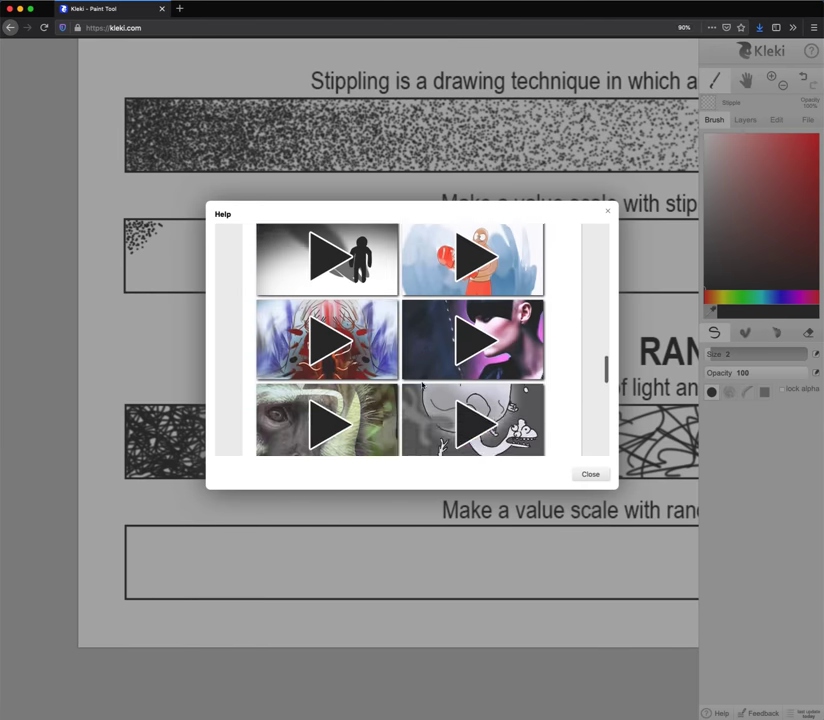
scroll(422, 384, down, 10)
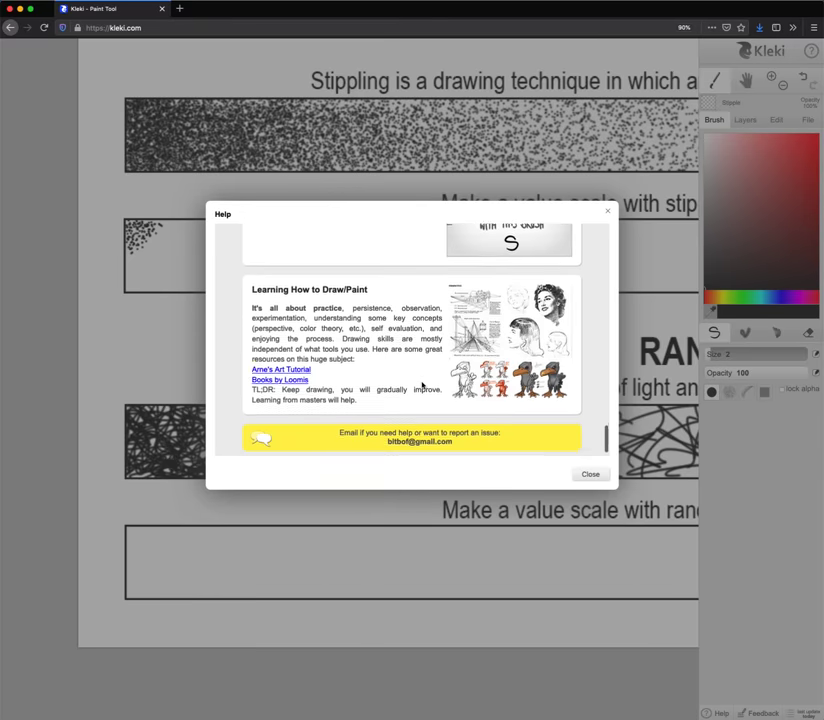
scroll(422, 386, down, 1)
scroll(430, 372, up, 20)
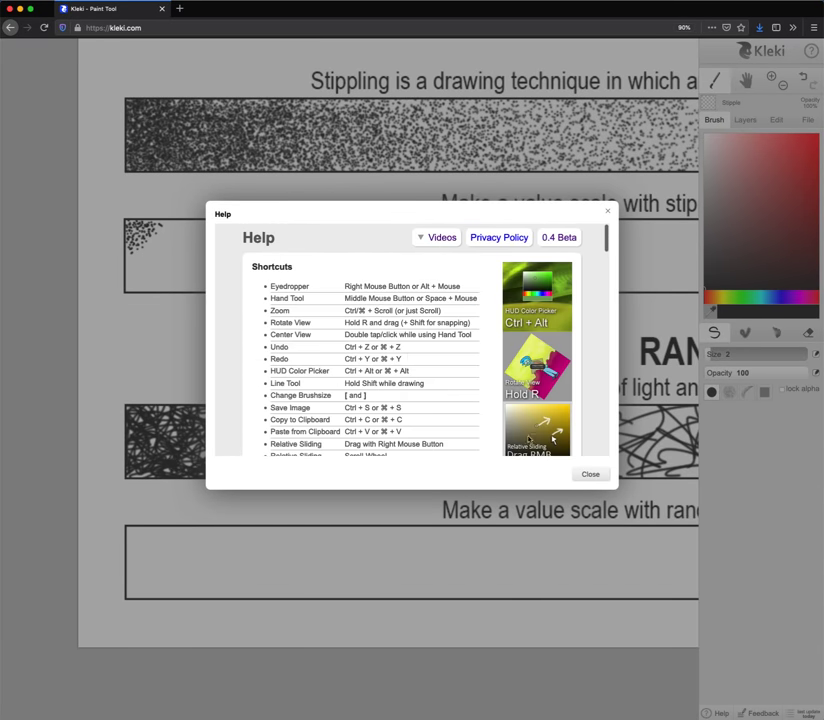
click(588, 474)
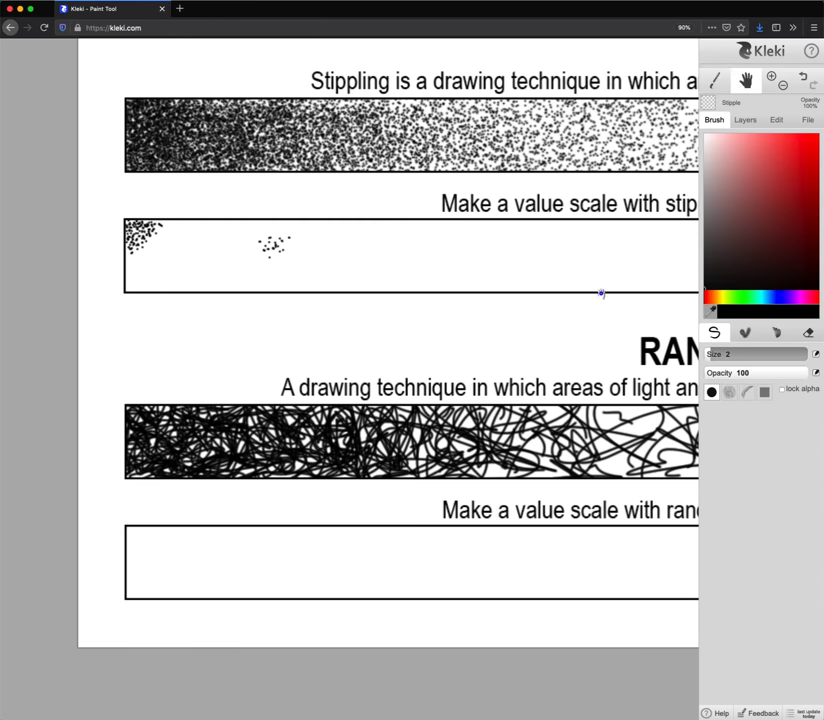
- Pan and zoom out until the empty Random Marks box below Stipple is visible
key(space)
drag(600, 291, 566, 217)
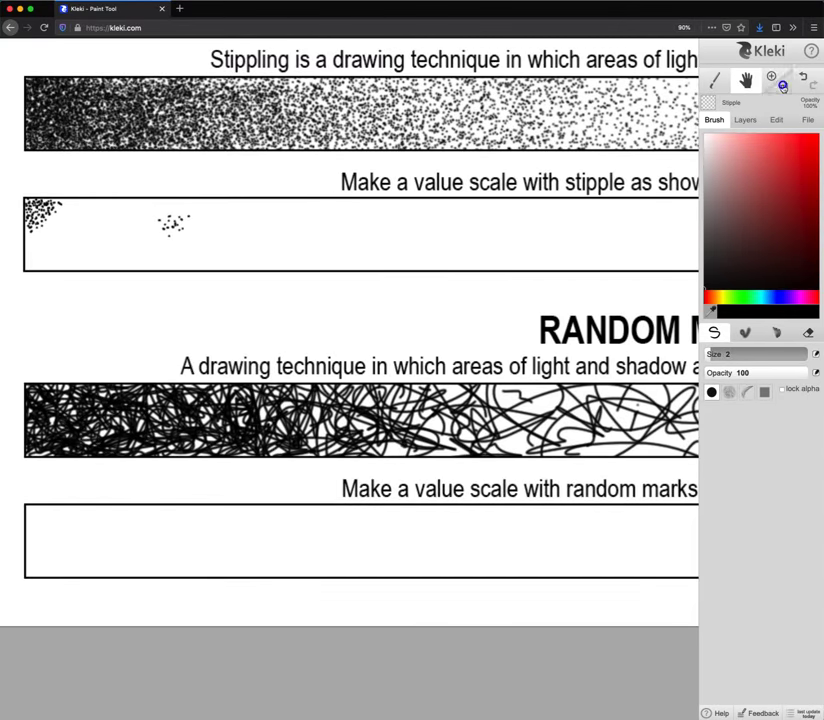
click(782, 84)
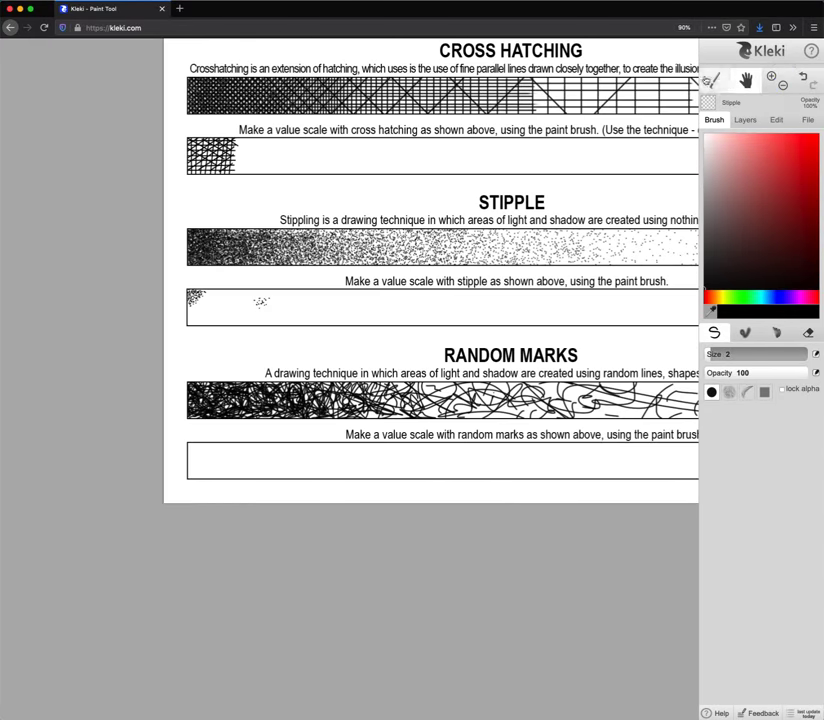
mouse_move(574, 213)
mouse_down()
mouse_move(467, 300)
mouse_move(452, 397)
mouse_up()
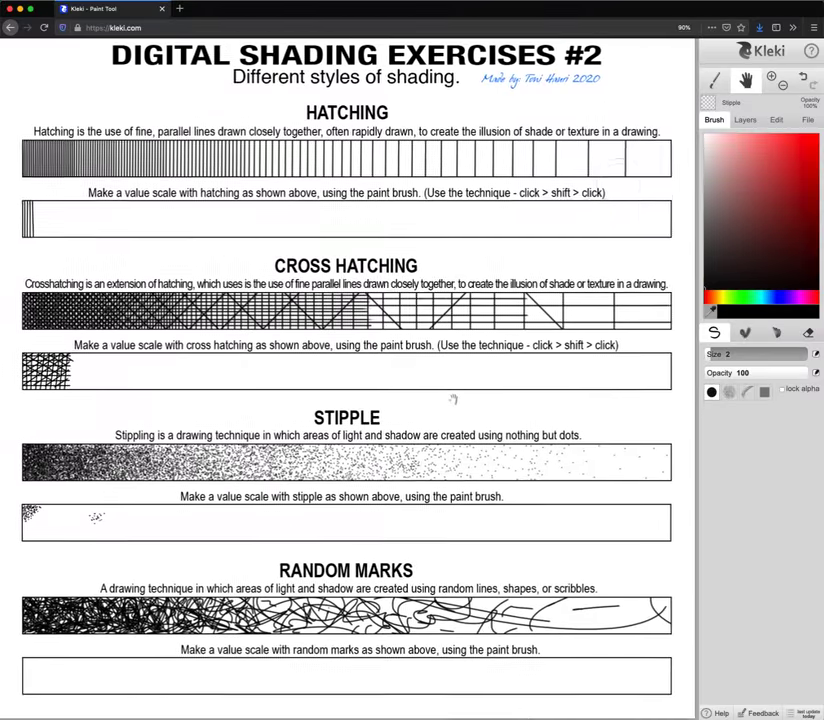
scroll(457, 436, down, 6)
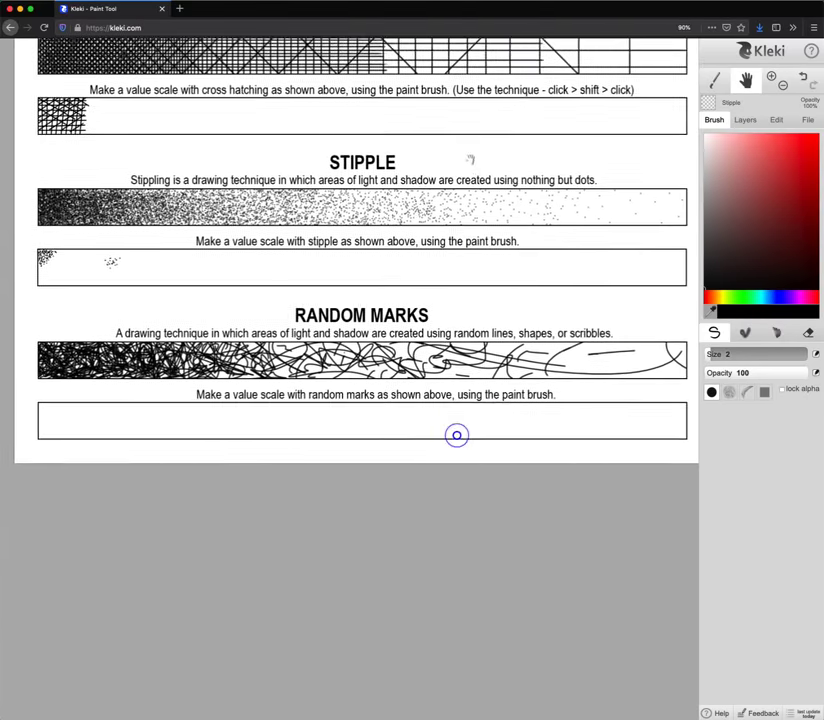
scroll(464, 150, down, 1)
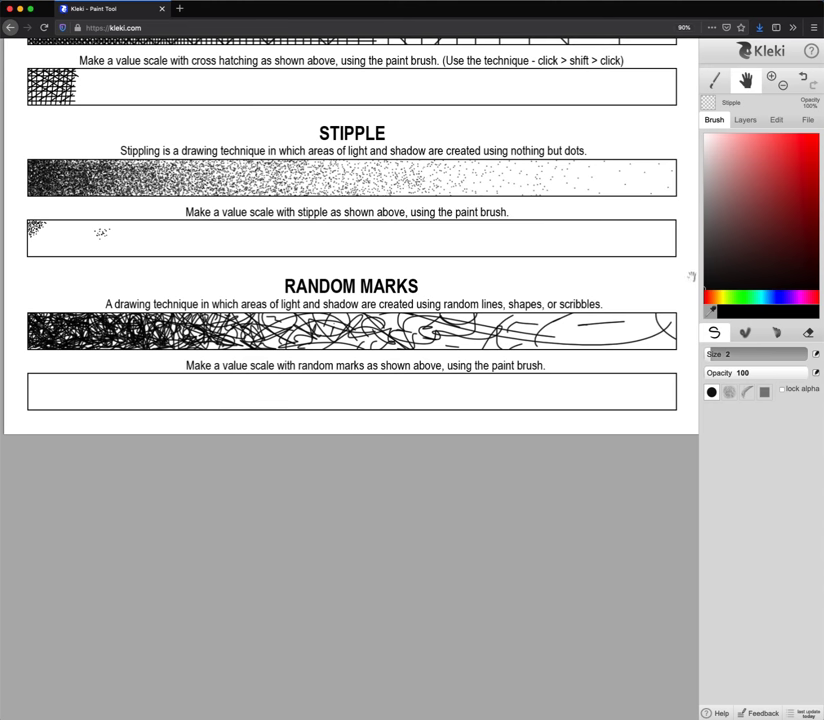
click(714, 80)
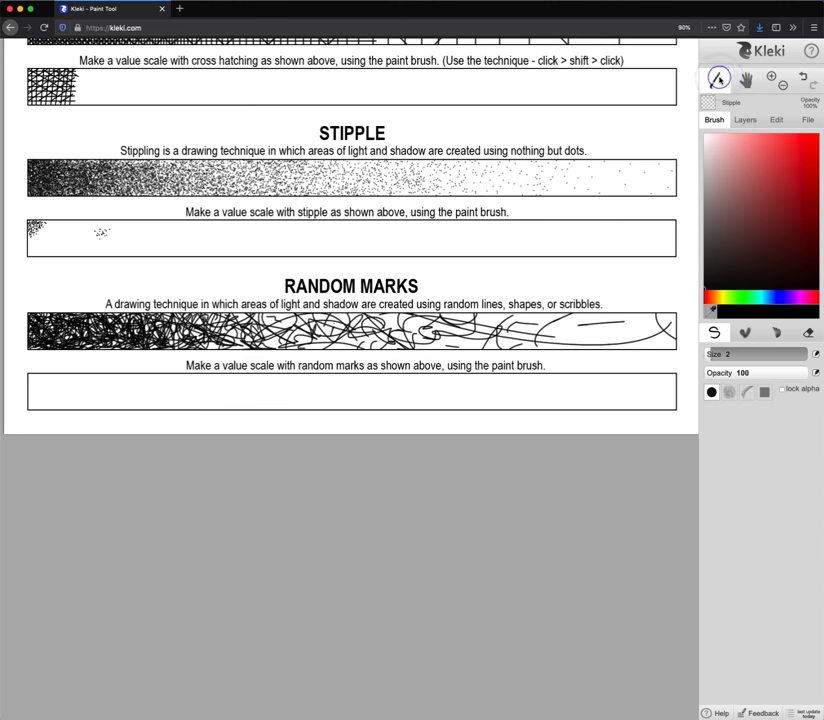
- Make Random Marks the active layer to paint on
click(742, 120)
click(744, 222)
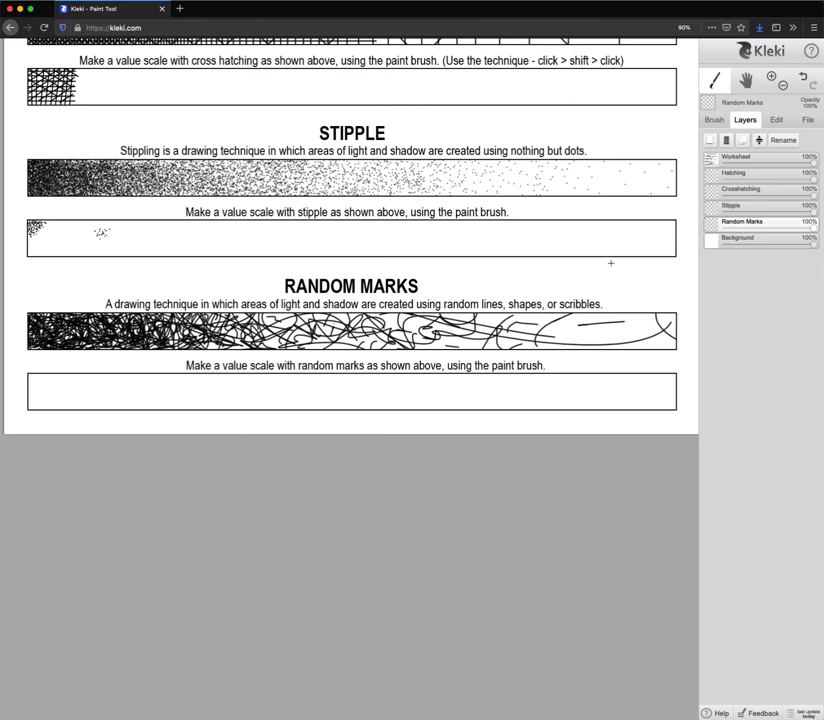
click(712, 122)
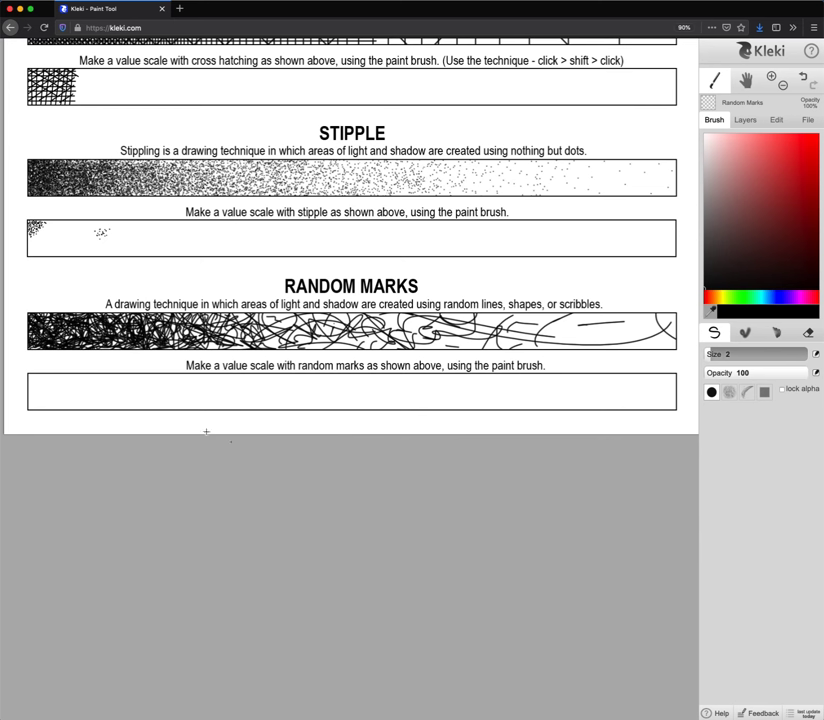
- Scribble looping marks across the Random Marks box, dense on the left and thinning rightward
mouse_move(42, 378)
mouse_down()
mouse_move(98, 396)
mouse_move(83, 396)
mouse_move(90, 389)
mouse_move(125, 392)
mouse_move(159, 376)
mouse_move(231, 401)
mouse_move(296, 398)
mouse_move(324, 408)
mouse_move(463, 380)
mouse_move(530, 396)
mouse_move(694, 384)
mouse_move(425, 389)
mouse_move(347, 415)
mouse_move(254, 385)
mouse_move(258, 391)
mouse_move(133, 383)
mouse_up()
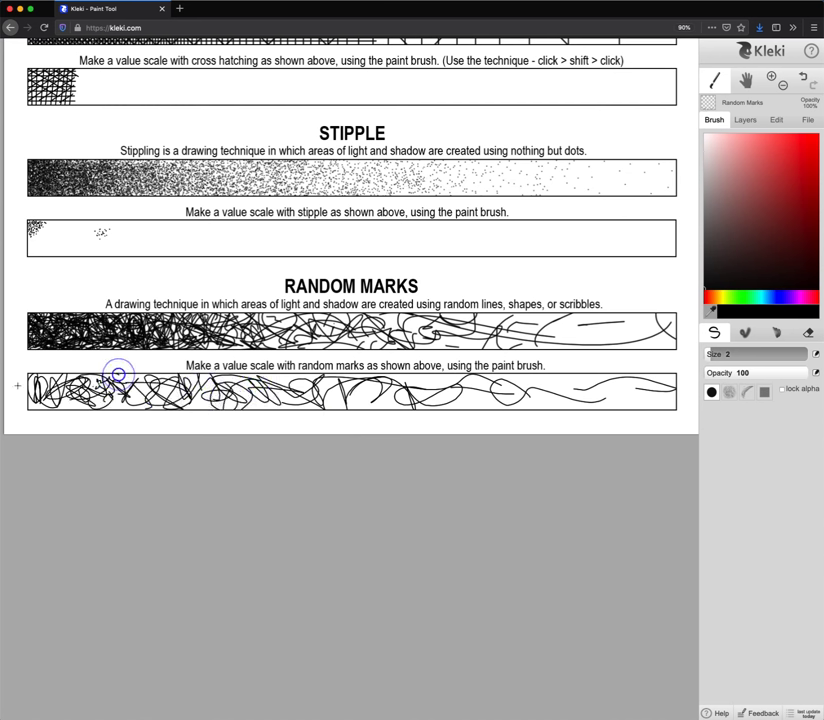
mouse_move(55, 390)
mouse_down()
mouse_move(57, 371)
mouse_move(55, 386)
mouse_move(134, 406)
mouse_move(186, 364)
mouse_move(270, 402)
mouse_move(440, 375)
mouse_move(467, 394)
mouse_move(576, 383)
mouse_move(372, 394)
mouse_up()
mouse_move(270, 375)
mouse_down()
mouse_move(262, 385)
mouse_move(175, 367)
mouse_move(150, 405)
mouse_move(75, 390)
mouse_move(105, 385)
mouse_move(142, 410)
mouse_move(180, 385)
mouse_move(235, 381)
mouse_move(125, 392)
mouse_move(214, 395)
mouse_up()
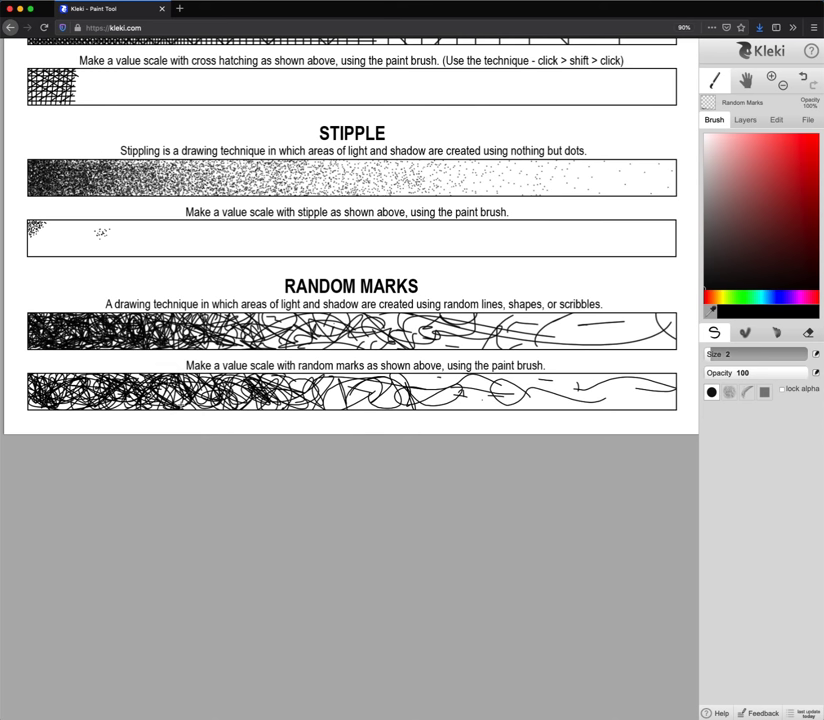
- Add new Layer 7 and fade the Random Marks layer to 0% opacity
click(744, 121)
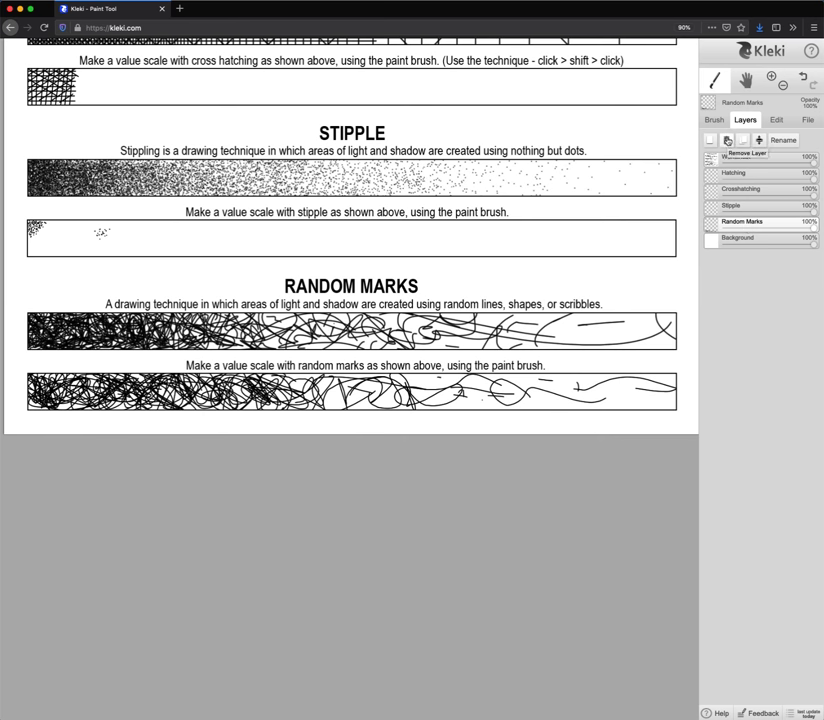
click(711, 142)
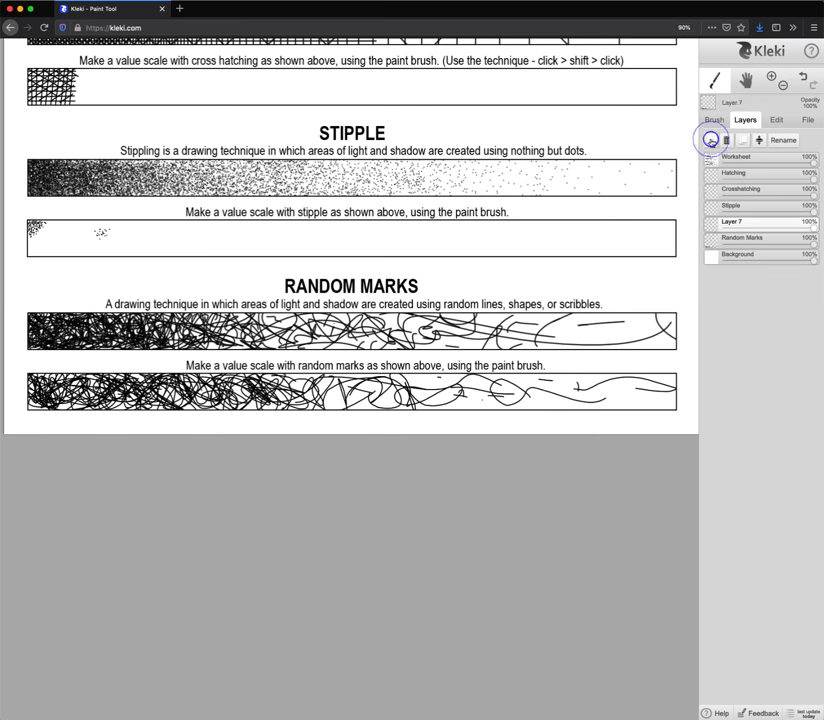
drag(815, 242, 717, 243)
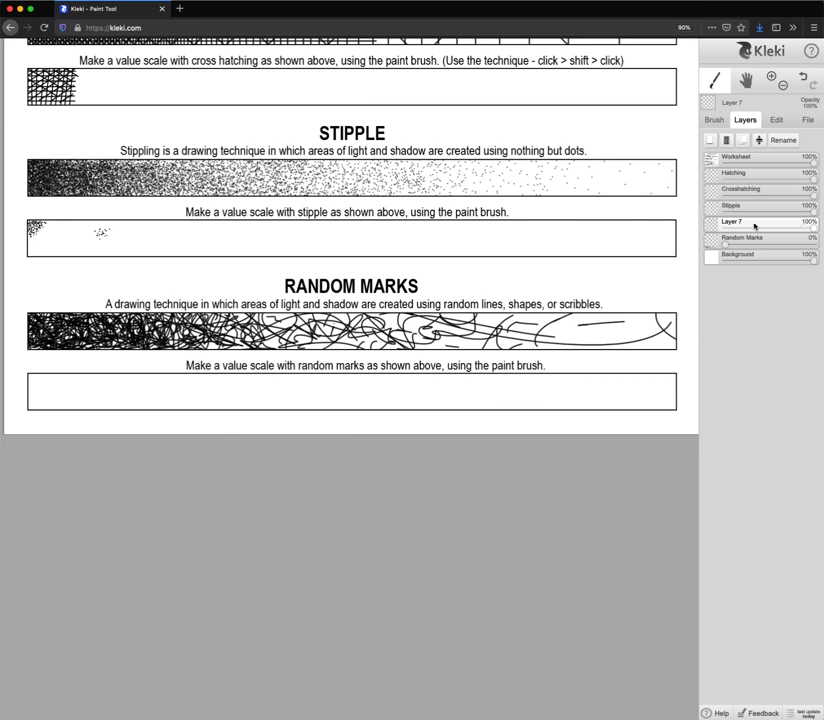
- Redraw the random scribbles across the box, then pan up to the Hatching sections
mouse_move(36, 382)
mouse_down()
mouse_move(62, 420)
mouse_move(141, 384)
mouse_move(159, 386)
mouse_move(137, 401)
mouse_move(165, 368)
mouse_move(246, 399)
mouse_move(187, 398)
mouse_move(243, 377)
mouse_move(340, 410)
mouse_move(331, 400)
mouse_move(513, 368)
mouse_move(610, 397)
mouse_move(672, 392)
mouse_move(416, 391)
mouse_move(557, 375)
mouse_move(378, 380)
mouse_move(273, 391)
mouse_move(177, 426)
mouse_move(45, 373)
mouse_move(374, 412)
mouse_move(506, 393)
mouse_move(556, 376)
mouse_move(586, 379)
mouse_move(264, 391)
mouse_move(400, 388)
mouse_up()
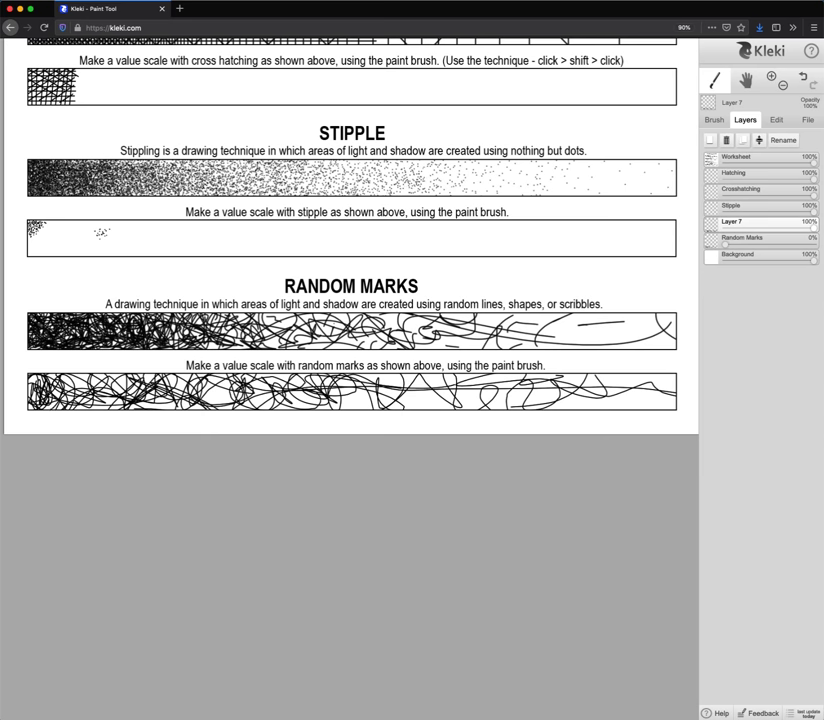
click(745, 80)
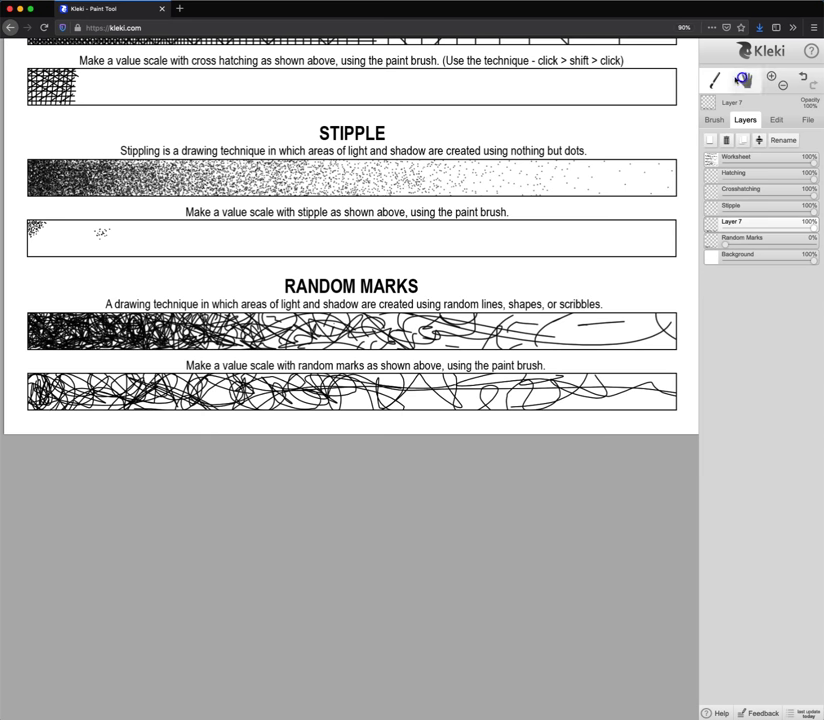
mouse_move(436, 125)
mouse_down()
mouse_move(430, 420)
mouse_move(433, 413)
mouse_up()
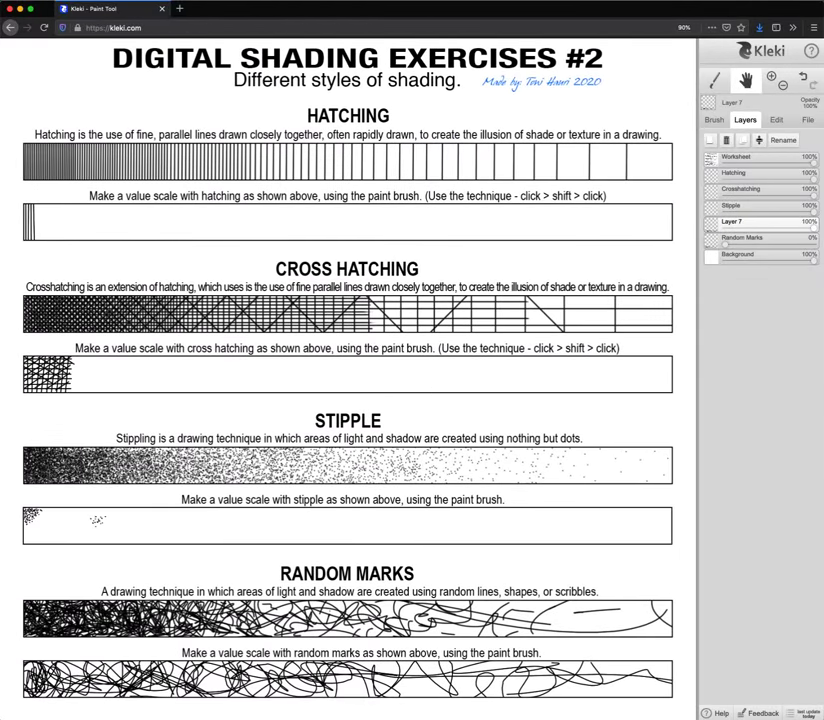
- Save the worksheet to disk as the PNG file 2020_04_26_Kleki.png
click(808, 121)
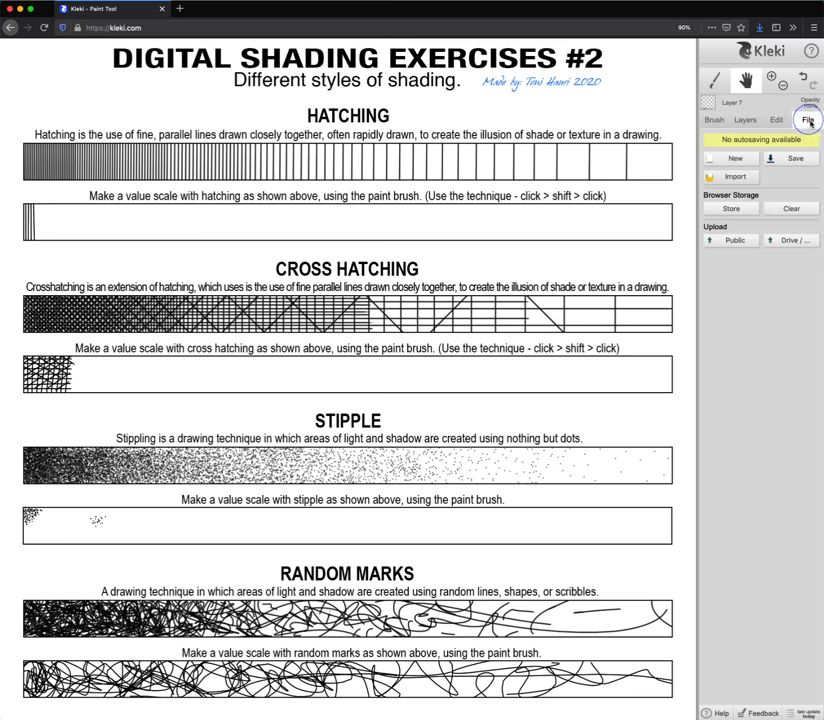
click(800, 161)
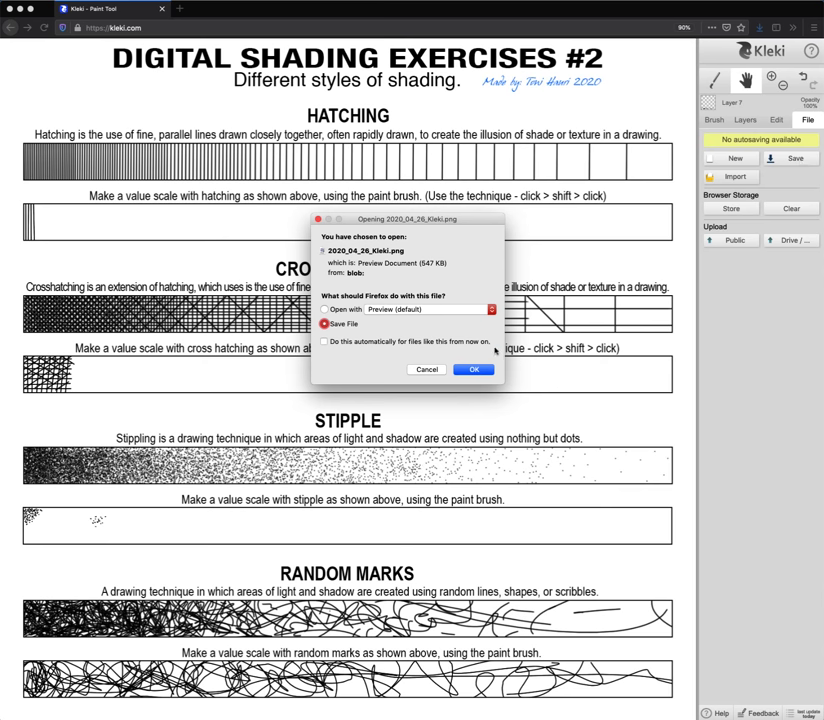
click(474, 369)
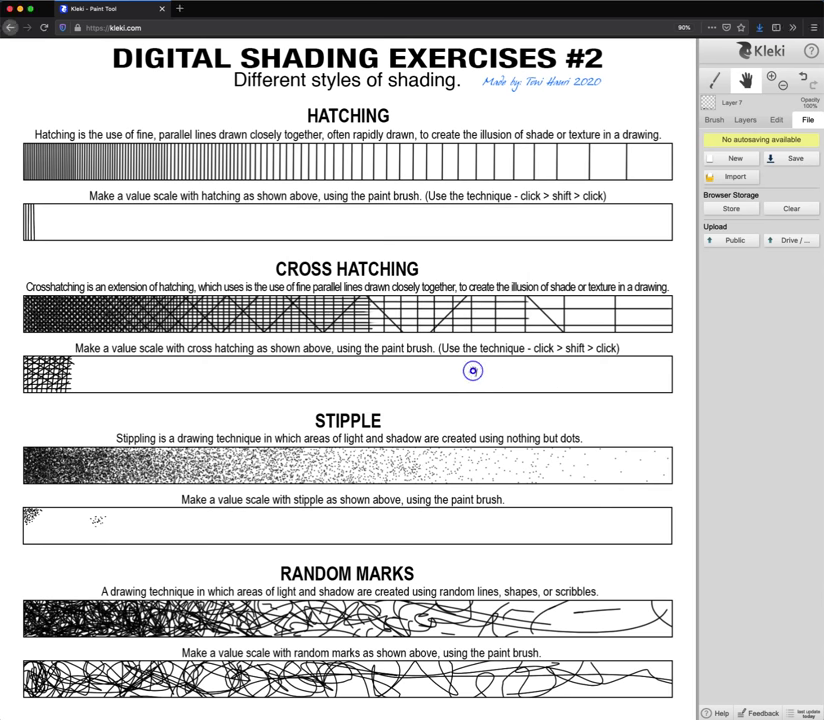